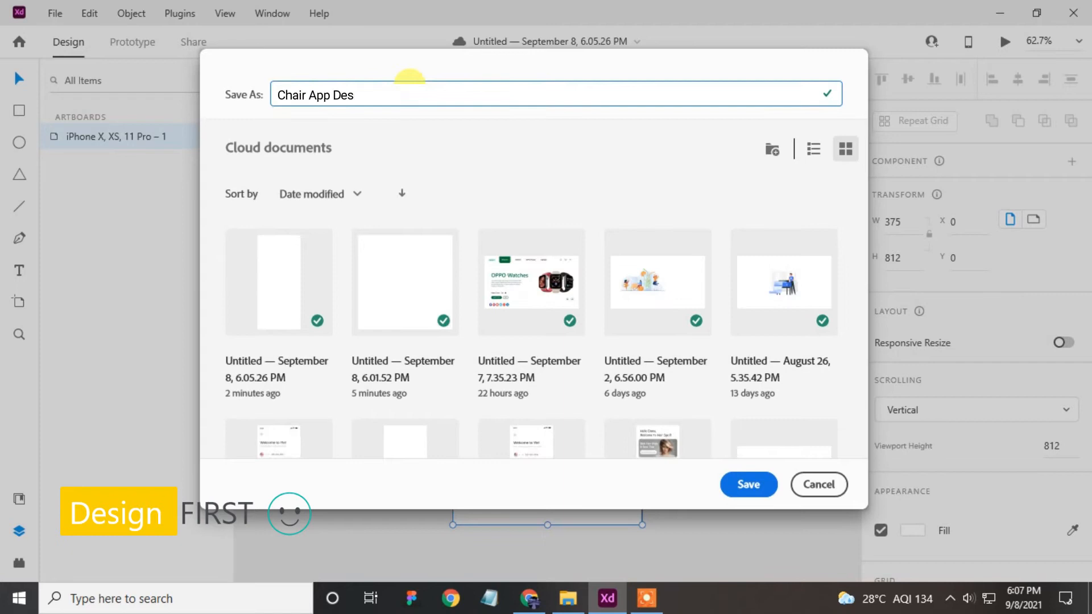
# Save the document to the cloud as "Chair App Design."
pyautogui.press('Return')
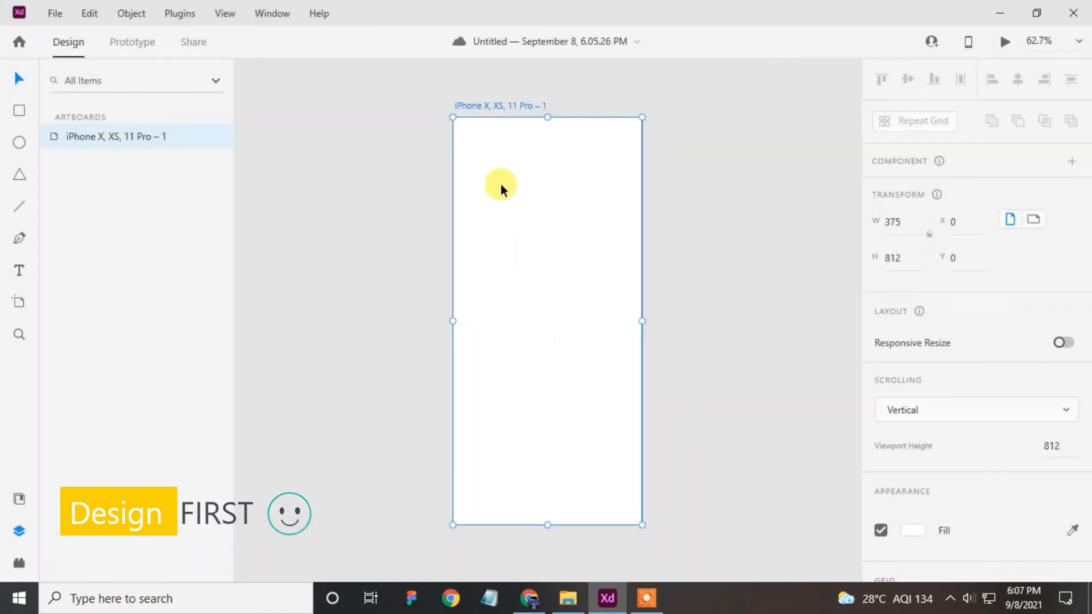
# Add the text "me." near the upper-left corner of the artboard
pyautogui.click(19, 270)
pyautogui.click(479, 155)
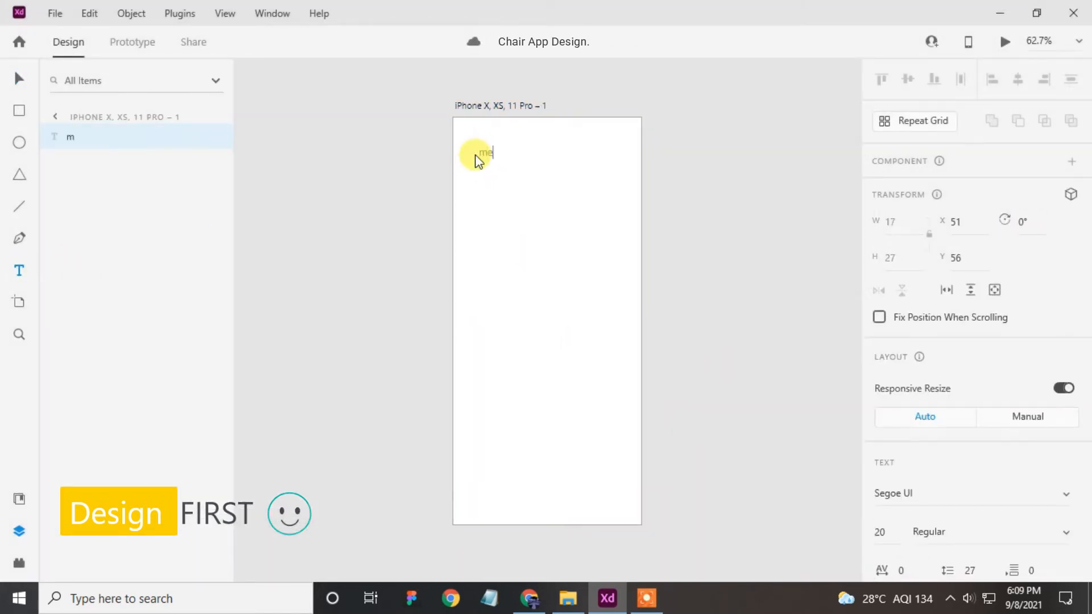
pyautogui.write('me.')
# Set the "me." text to size 40 and Bold
pyautogui.scroll(-3, 953, 358)
pyautogui.click(892, 372)
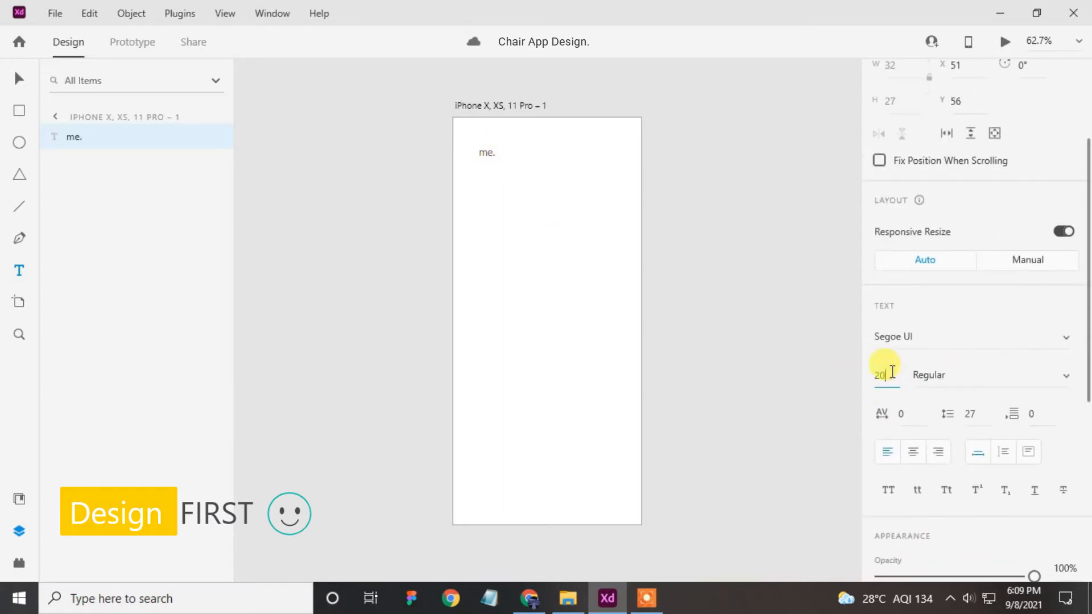
pyautogui.click(26, 79)
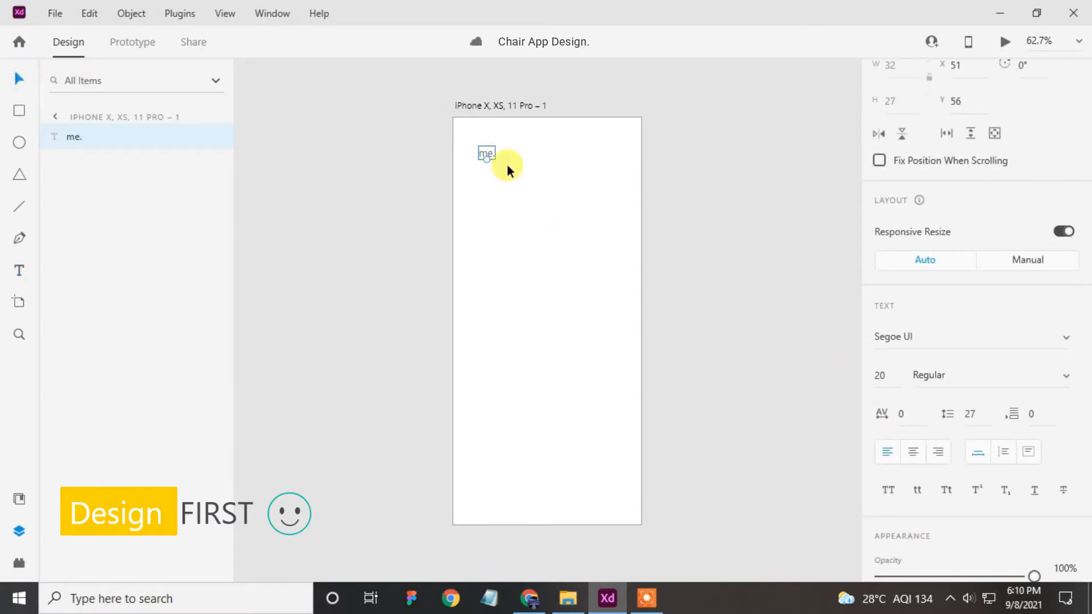
pyautogui.click(1065, 386)
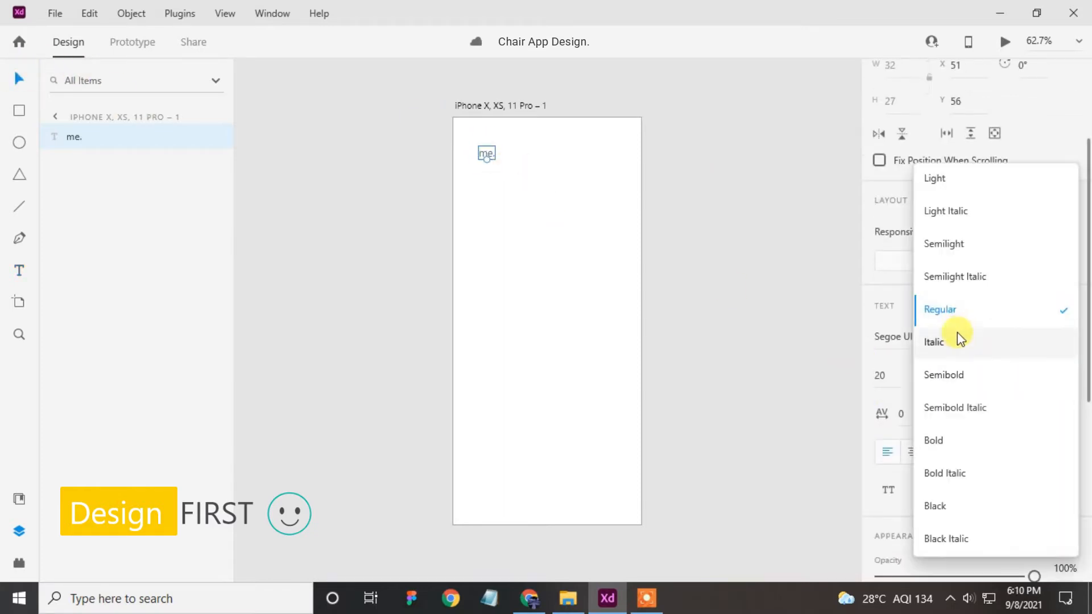
pyautogui.click(945, 439)
# Fill the "me." text with black and move it to X 35, Y 35
pyautogui.scroll(-4, 876, 376)
pyautogui.click(913, 433)
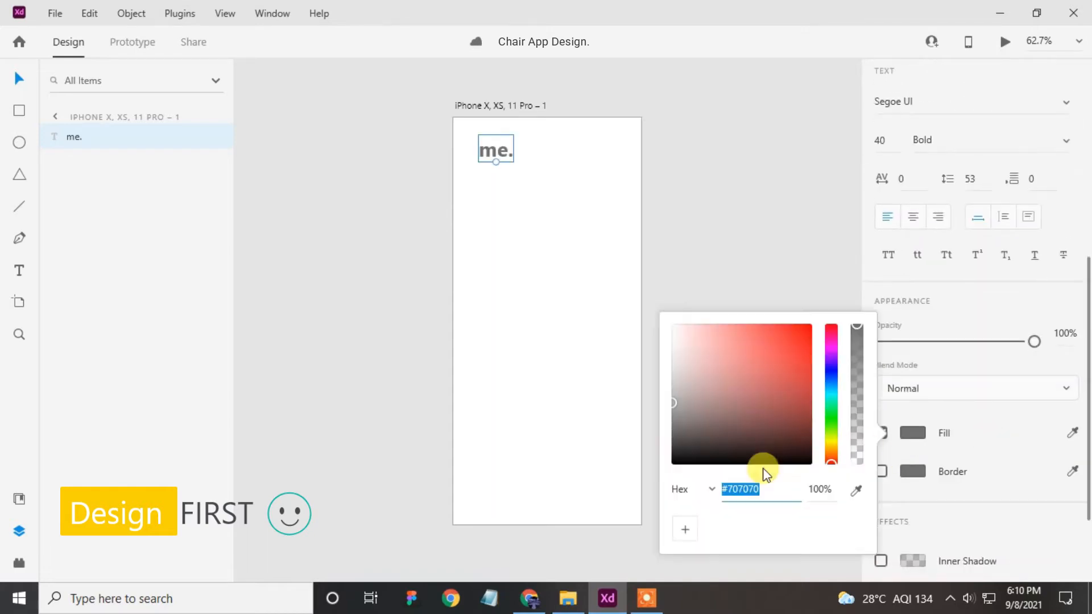
pyautogui.moveTo(674, 404); pyautogui.dragTo(674, 465)
pyautogui.click(715, 242)
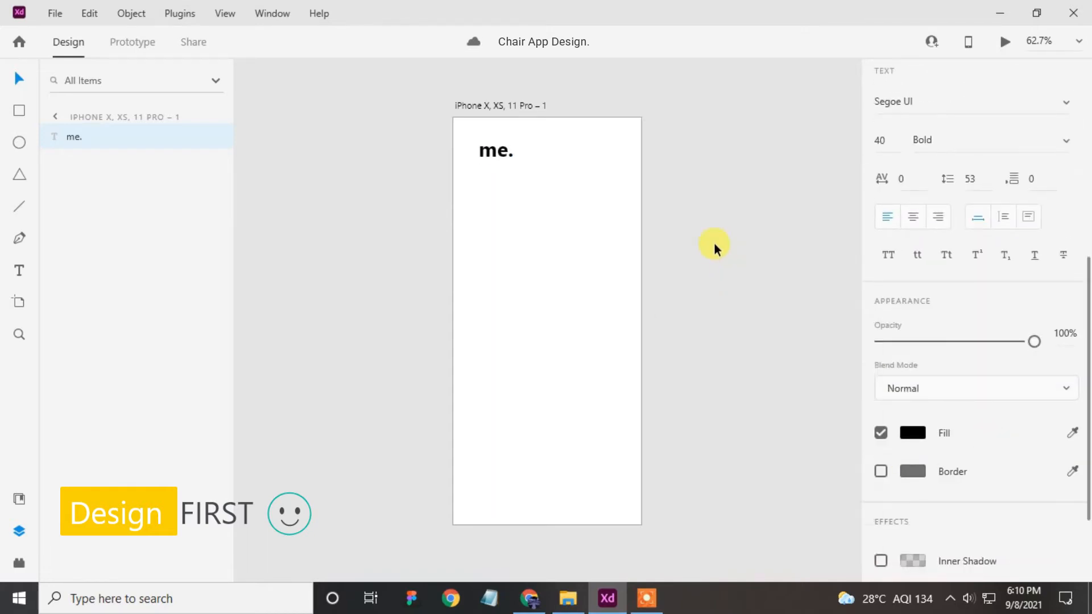
pyautogui.moveTo(488, 150); pyautogui.dragTo(481, 147)
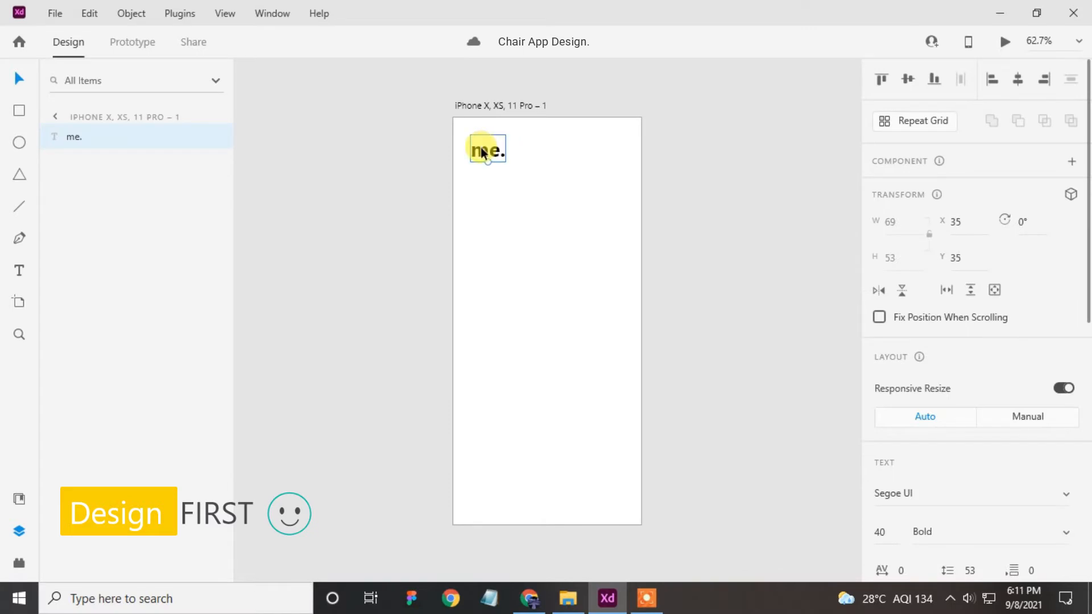
# Add the heading "Sansa chair" on two lines below the "me." text, aligned with its left edge
pyautogui.press('t')
pyautogui.click(471, 178)
pyautogui.write('sansa chair')
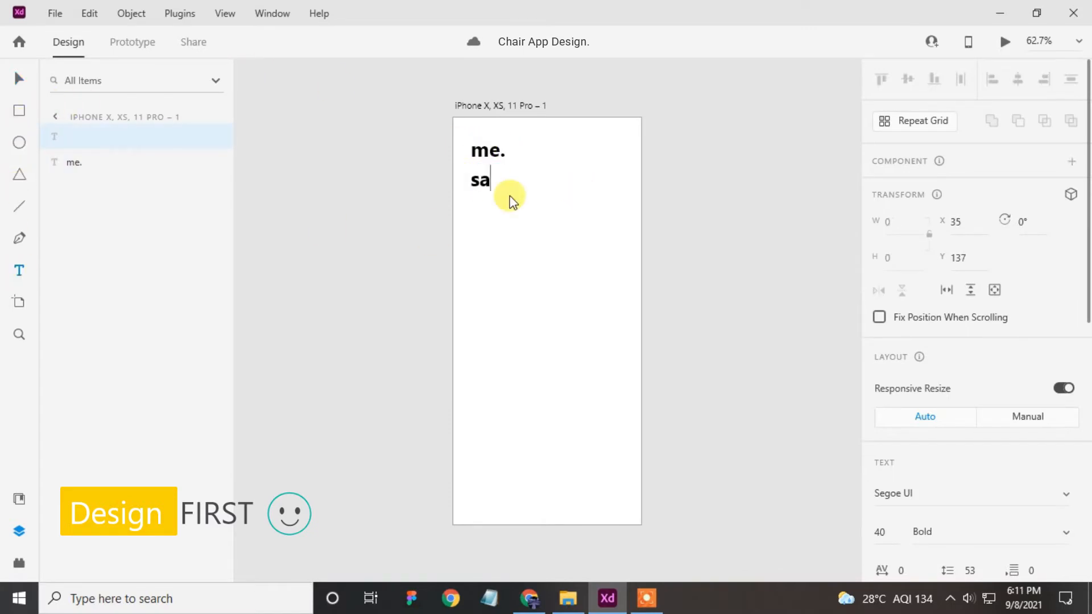
pyautogui.click(527, 180)
pyautogui.press('Return')
pyautogui.click(476, 179)
pyautogui.write('S')
pyautogui.click(19, 79)
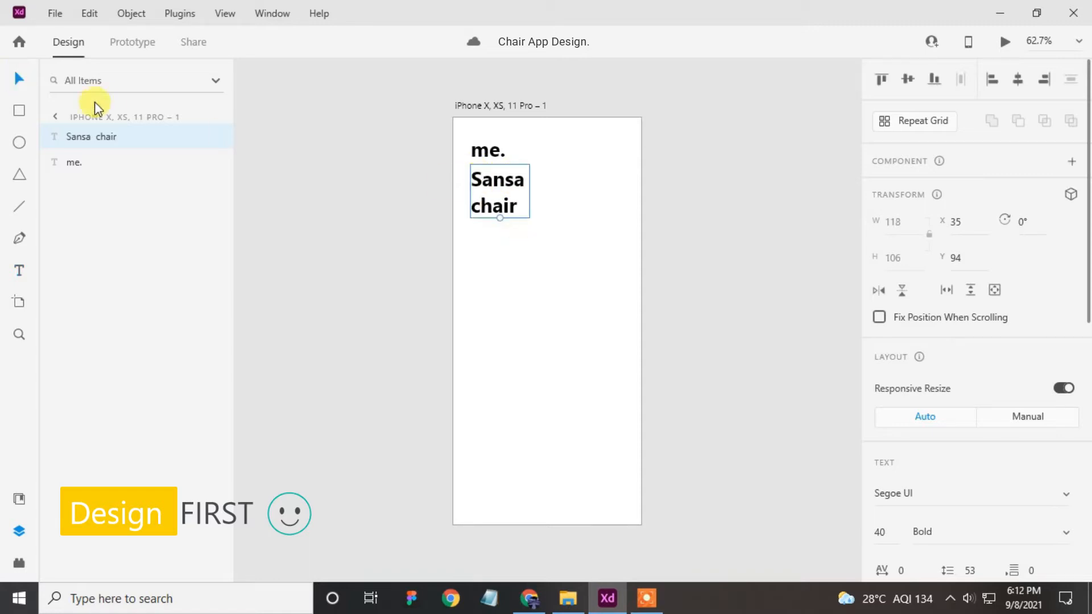
# Set the "Sansa chair" heading to Poppins Medium at size 77
pyautogui.scroll(-4, 988, 390)
pyautogui.click(925, 262)
pyautogui.press('Return')
pyautogui.click(1063, 297)
pyautogui.click(944, 178)
pyautogui.click(881, 297)
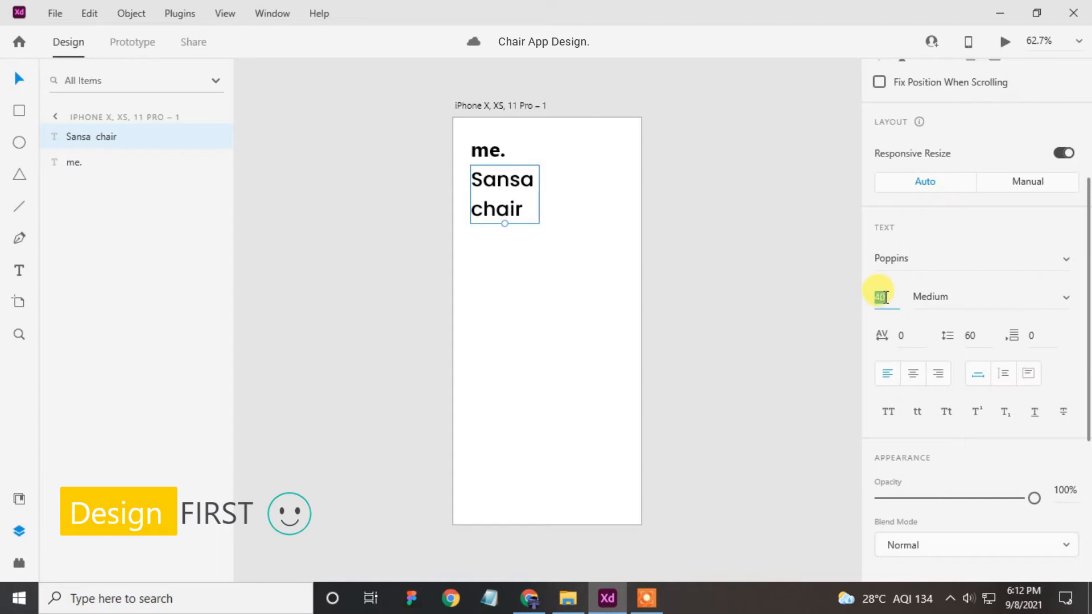
pyautogui.write('77')
pyautogui.press('Return')
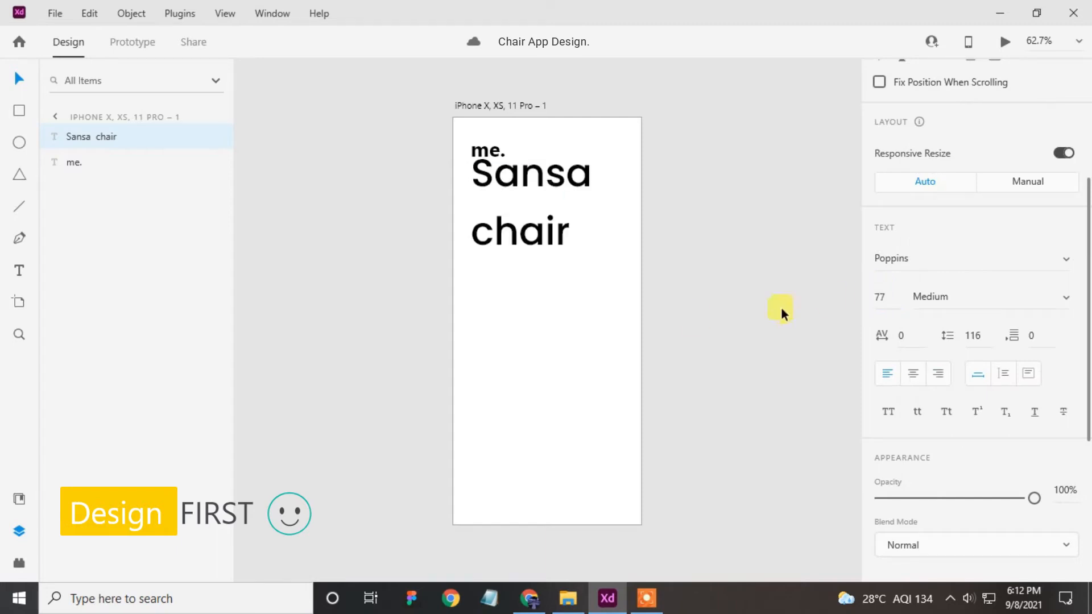
# Set the heading's line spacing to 70 and move it down slightly, clear of the "me." text
pyautogui.click(974, 335)
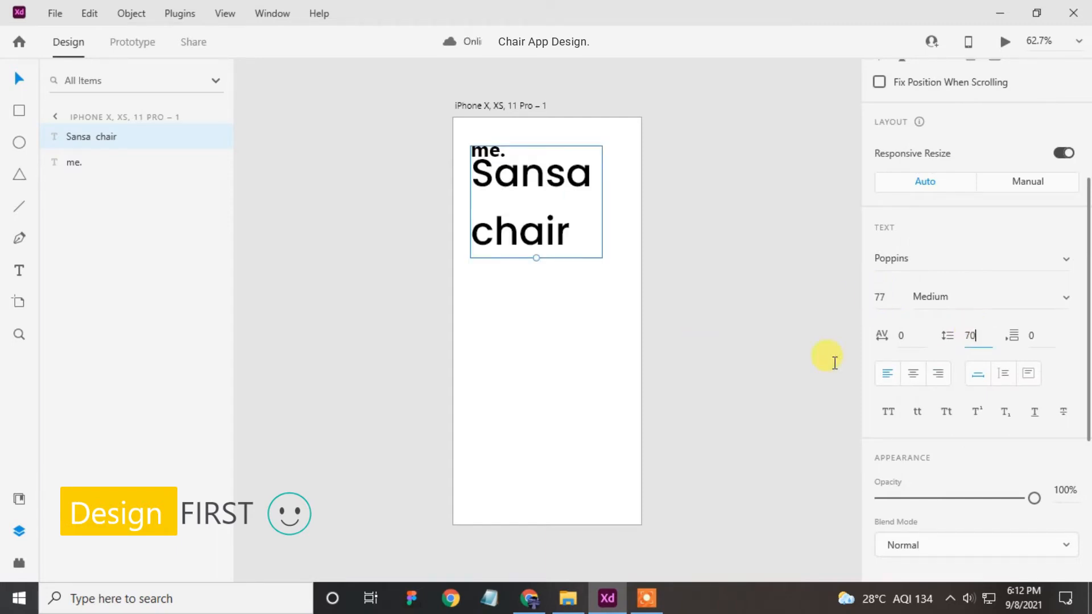
pyautogui.write('70')
pyautogui.press('Return')
pyautogui.moveTo(526, 194); pyautogui.dragTo(527, 209)
# Add a two-line description below the heading reading "A universally recognized for,m that" and "brings comfort and"
pyautogui.press('t')
pyautogui.click(479, 263)
pyautogui.write('A universally recognized for,')
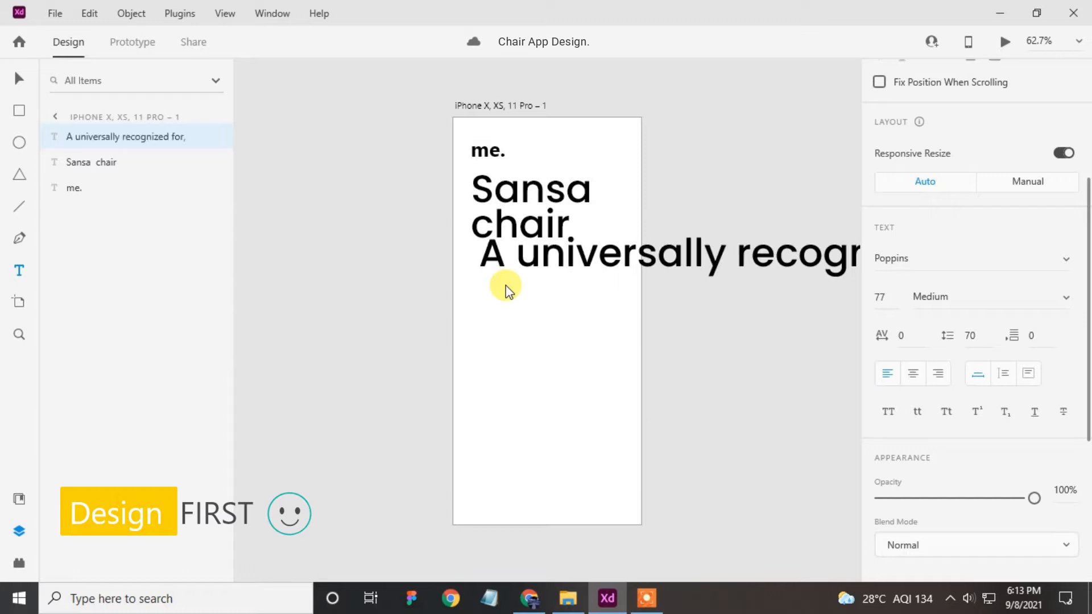
pyautogui.press('Return')
pyautogui.write('brings comfoe')
pyautogui.press('BackSpace')
pyautogui.write('rt and')
pyautogui.press('Escape')
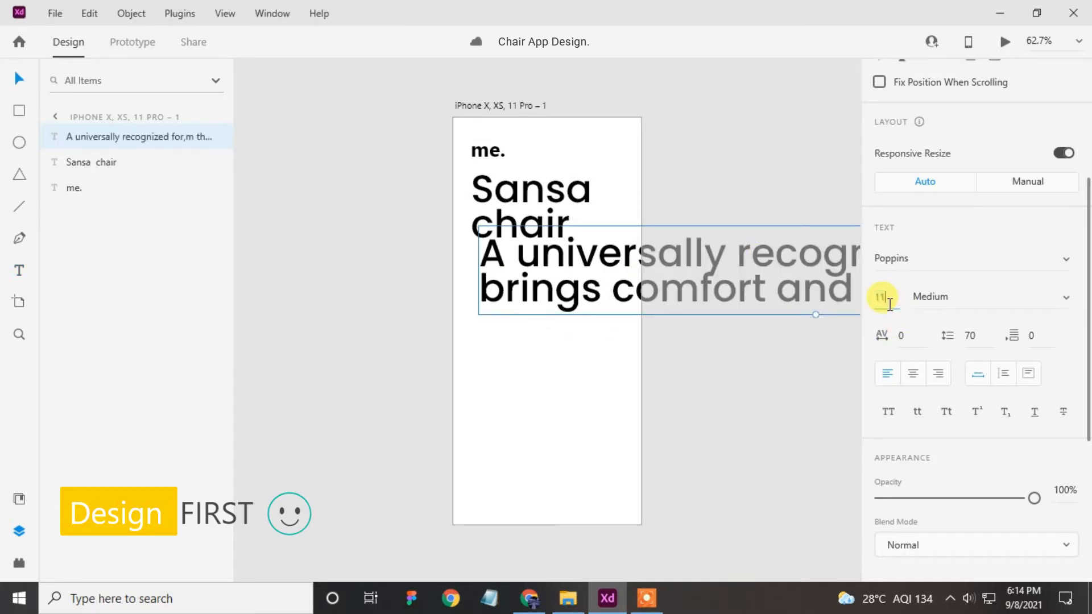
# Set the description text to size 11 with line spacing 16
pyautogui.press('Return')
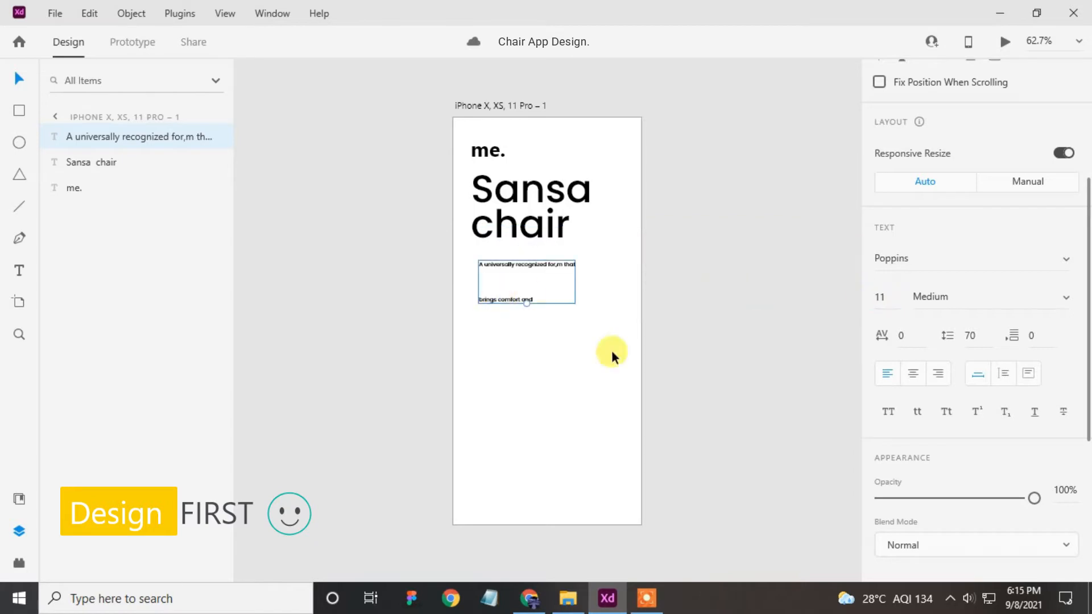
pyautogui.write('16')
pyautogui.press('Return')
pyautogui.scroll(5, 544, 272)
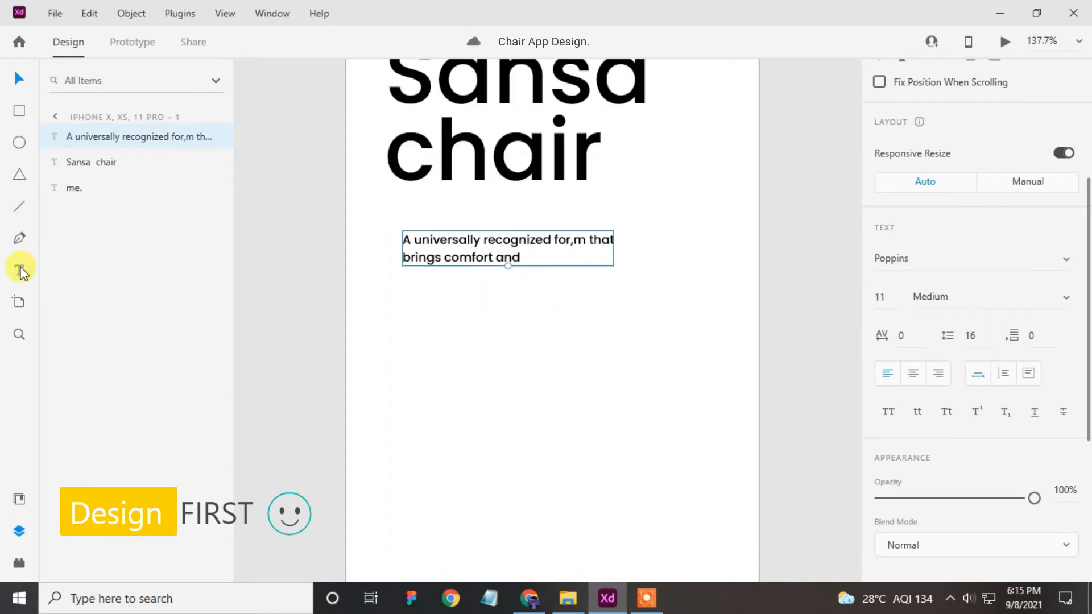
# Edit the description to read "A universally recognized form that brings comfort and style to interiors everywhere" on three lines
pyautogui.click(19, 270)
pyautogui.click(520, 252)
pyautogui.write('style to interiors everywhere')
pyautogui.press('Escape')
# Set the description text's fill colour to 3E3E3E
pyautogui.scroll(-3, 999, 377)
pyautogui.click(913, 511)
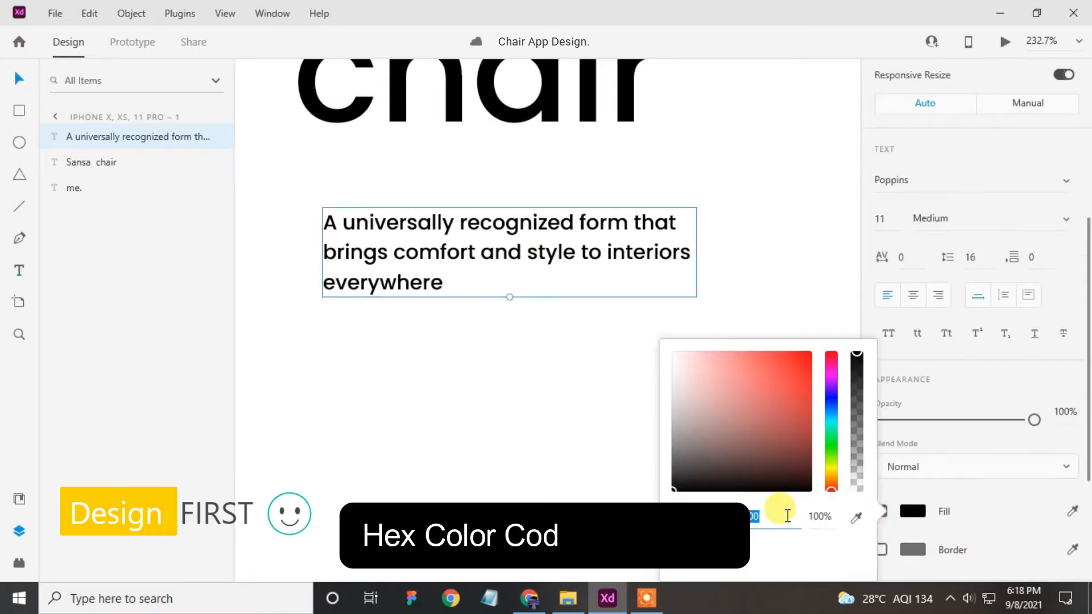
pyautogui.write('3E3E3E')
pyautogui.press('Return')
pyautogui.click(540, 310)
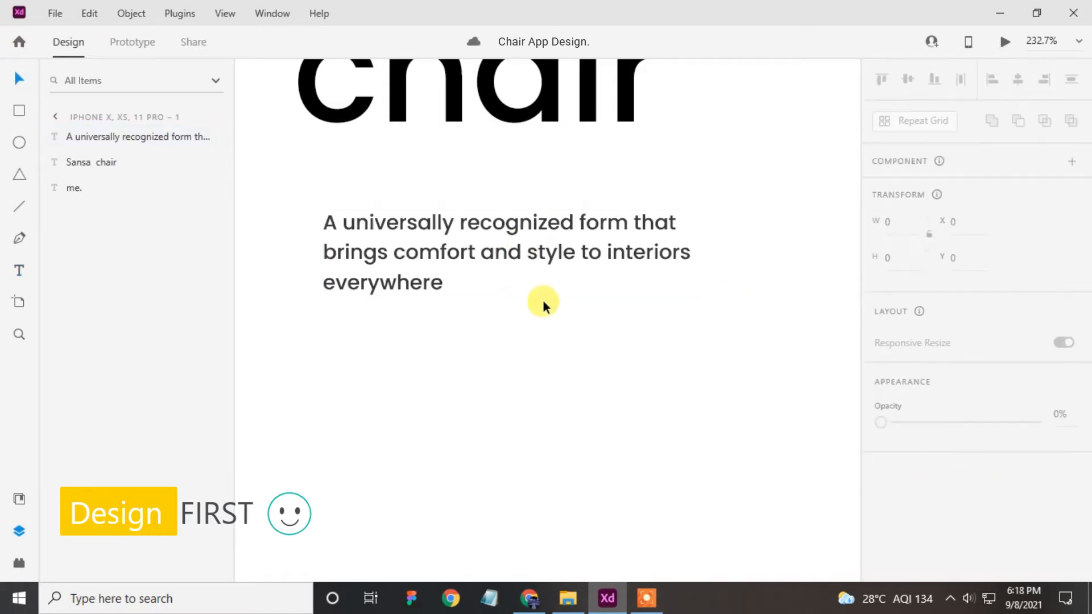
# Move the description up under the heading, aligned with the heading's left edge
pyautogui.scroll(-4, 462, 279)
pyautogui.moveTo(456, 272); pyautogui.dragTo(441, 234)
pyautogui.click(479, 278)
# Draw a circle below the description and set its width to 520 and its height to 517
pyautogui.click(19, 143)
pyautogui.moveTo(396, 294); pyautogui.dragTo(479, 378)
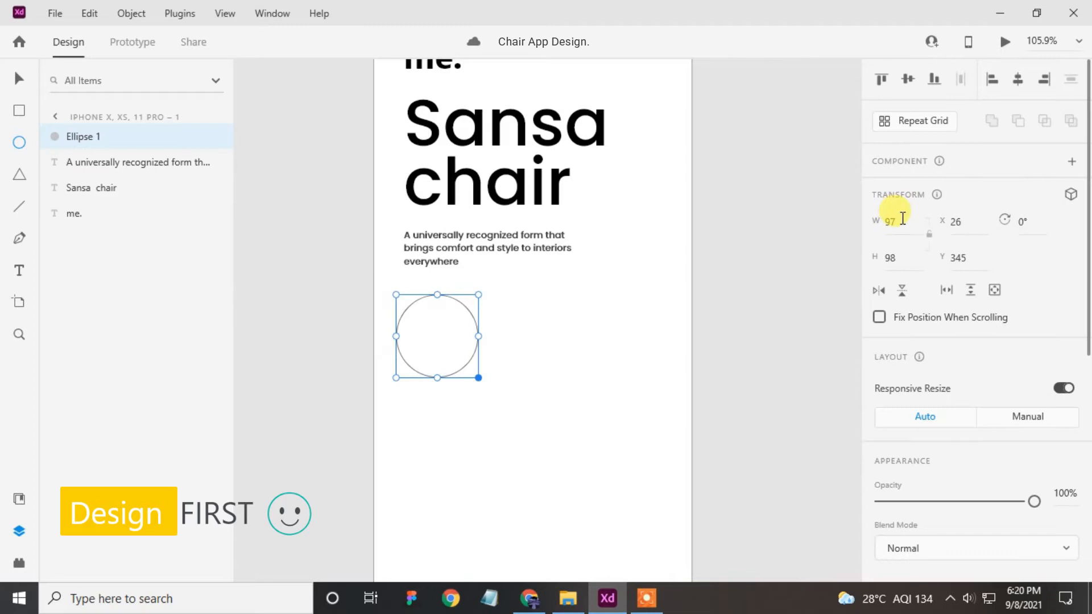
pyautogui.click(20, 80)
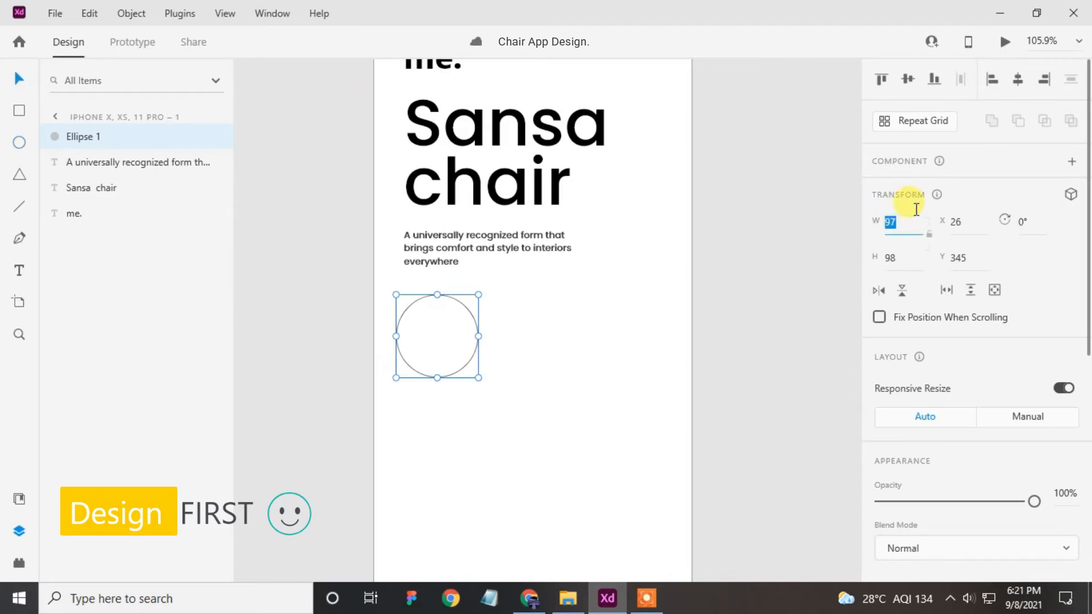
pyautogui.click(900, 256)
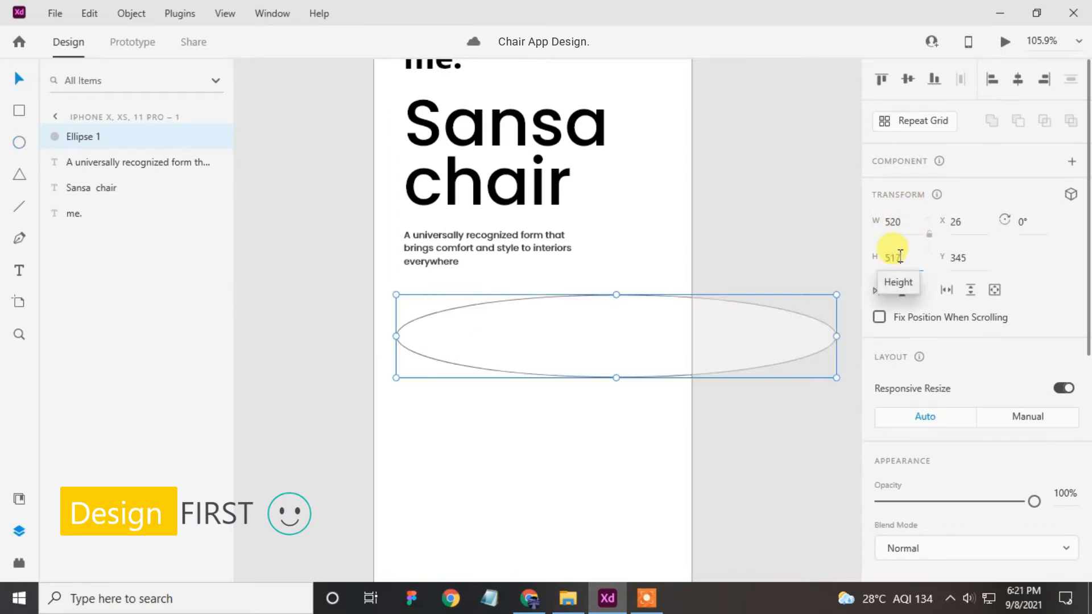
pyautogui.press('Return')
# Remove the circle's fill and give it a border of size 6 in colour f1c239
pyautogui.scroll(-5, 901, 262)
pyautogui.click(881, 279)
pyautogui.click(932, 347)
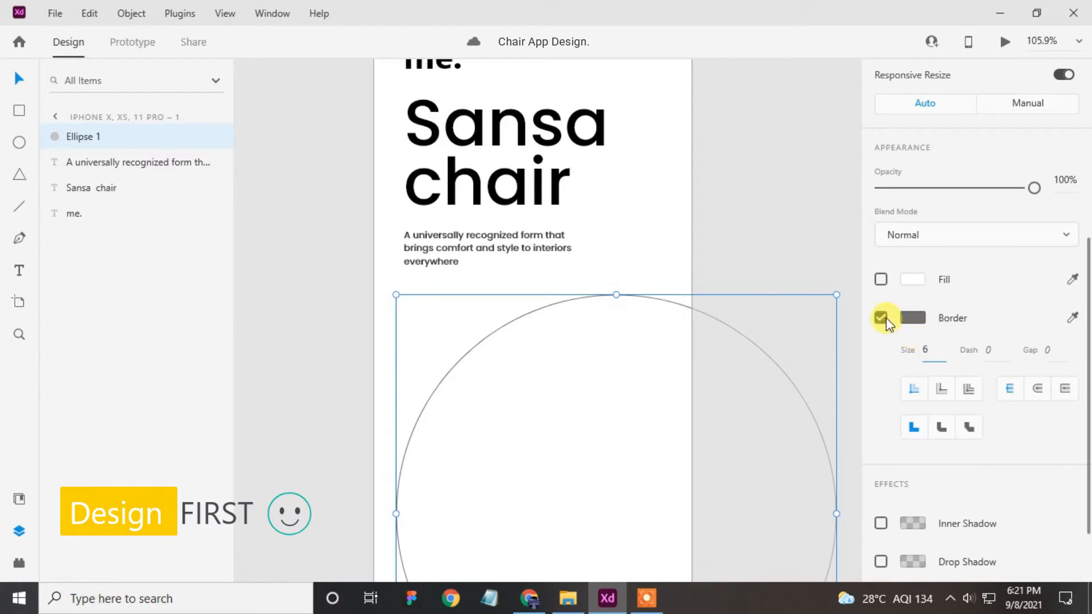
pyautogui.click(912, 318)
pyautogui.write('f1c239')
pyautogui.press('Return')
pyautogui.click(782, 164)
# Move the circle to X -168, Y -84 so it overlaps the upper part of the artboard
pyautogui.moveTo(561, 301); pyautogui.dragTo(405, 164)
pyautogui.scroll(-3, 716, 321)
pyautogui.scroll(-2, 715, 324)
pyautogui.press('Right')
pyautogui.press('Right')
pyautogui.press('Right')
pyautogui.press('Down')
pyautogui.press('Down')
pyautogui.press('Down')
pyautogui.press('Down')
pyautogui.press('Down')
pyautogui.press('Down')
pyautogui.press('Down')
pyautogui.press('Down')
pyautogui.press('Down')
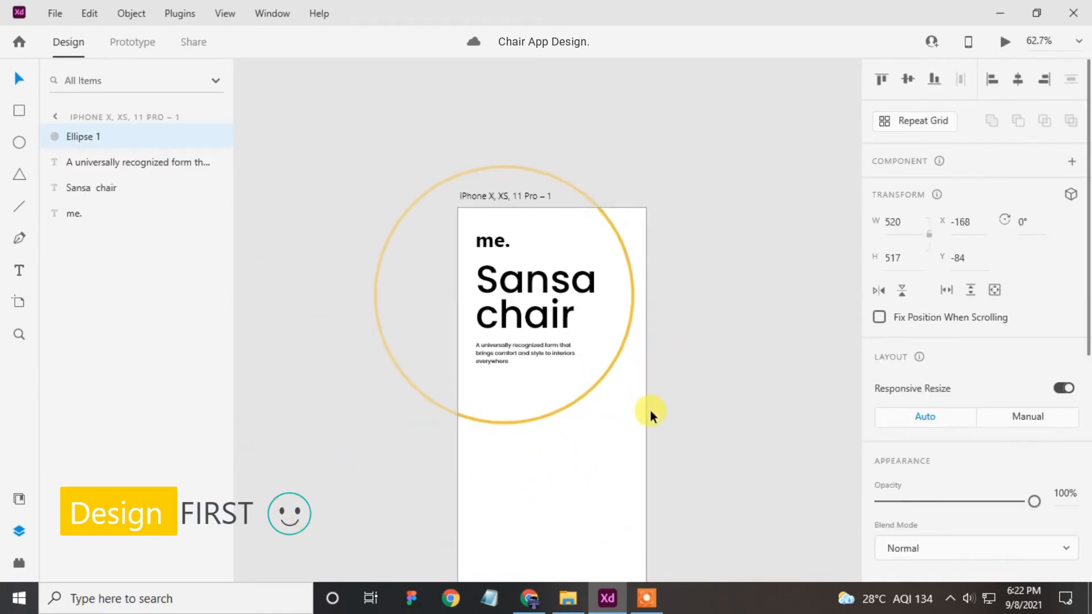
pyautogui.scroll(-1, 670, 422)
pyautogui.scroll(-2, 670, 417)
pyautogui.click(633, 410)
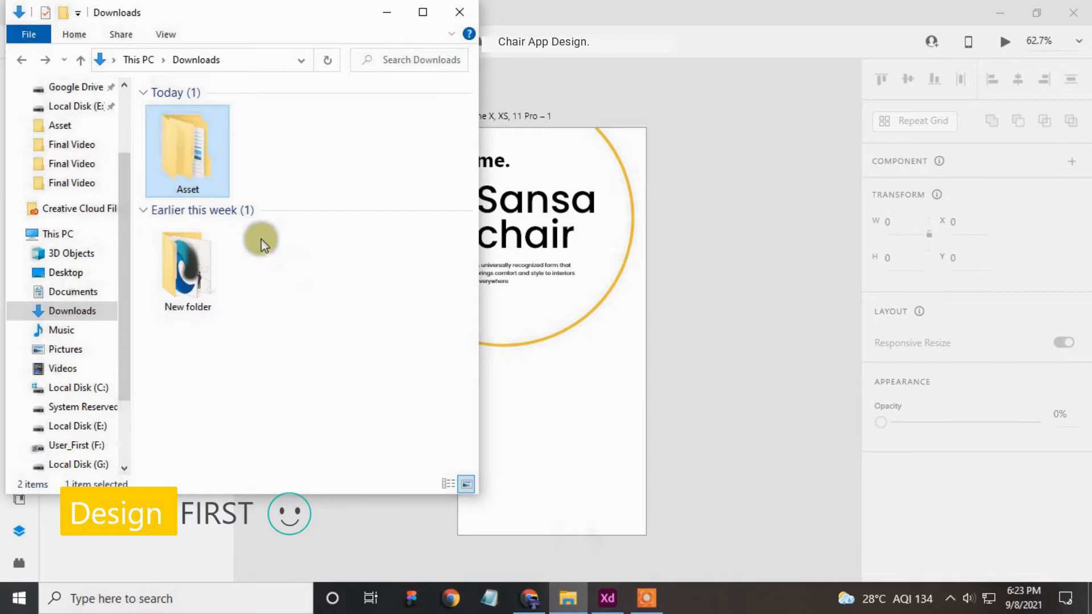
# Switch to File Explorer and import all files from the Asset folder's Page 1 folder into the design
pyautogui.doubleClick(201, 156)
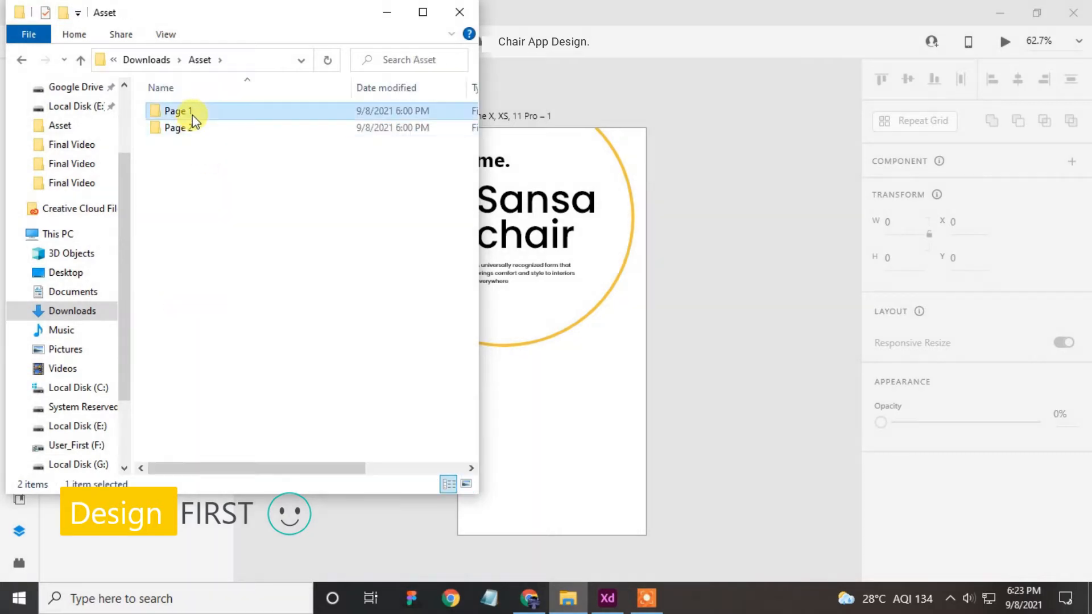
pyautogui.doubleClick(183, 110)
pyautogui.hotkey('ctrl', 'a')
pyautogui.moveTo(199, 108); pyautogui.dragTo(804, 253)
pyautogui.click(388, 12)
# Place the imported chair image on the artboard below the description
pyautogui.scroll(-5, 702, 300)
pyautogui.moveTo(702, 299); pyautogui.dragTo(521, 303)
pyautogui.moveTo(634, 322); pyautogui.dragTo(427, 350)
# Place the scroll bar at X 160, Y 767 and the yellow arrow button in the artboard's lower-right corner
pyautogui.moveTo(718, 275); pyautogui.dragTo(428, 428)
pyautogui.scroll(3, 520, 341)
pyautogui.moveTo(793, 274); pyautogui.dragTo(499, 463)
pyautogui.scroll(5, 500, 463)
pyautogui.moveTo(619, 513); pyautogui.dragTo(622, 516)
pyautogui.scroll(-4, 707, 335)
pyautogui.scroll(-1, 708, 335)
pyautogui.click(708, 336)
pyautogui.moveTo(610, 439); pyautogui.dragTo(610, 443)
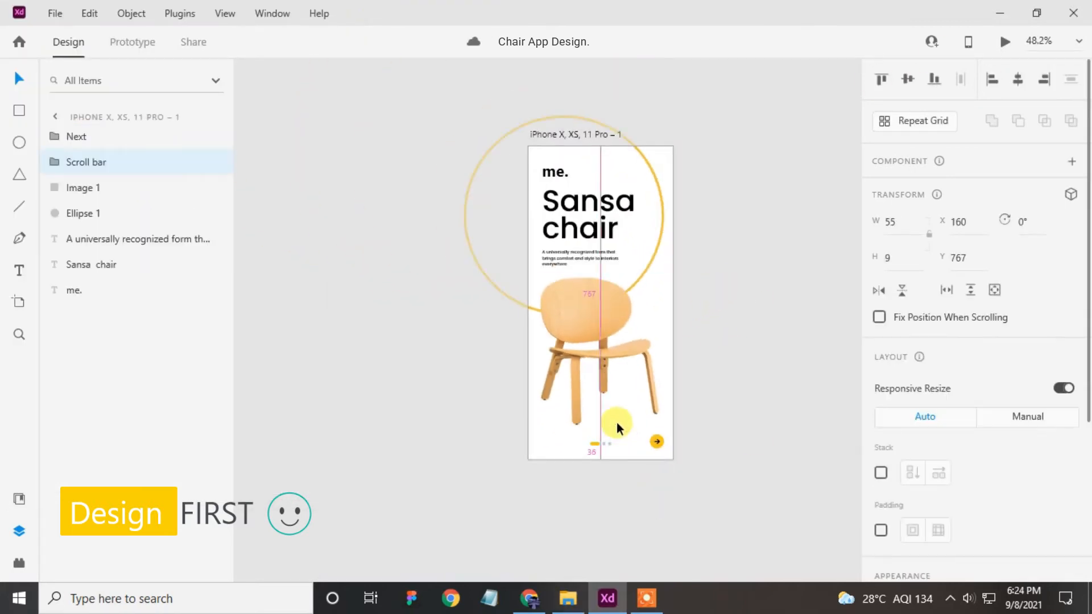
pyautogui.click(688, 333)
# Add a second iPhone X, XS, 11 Pro artboard beside the first one
pyautogui.press('a')
pyautogui.click(1072, 196)
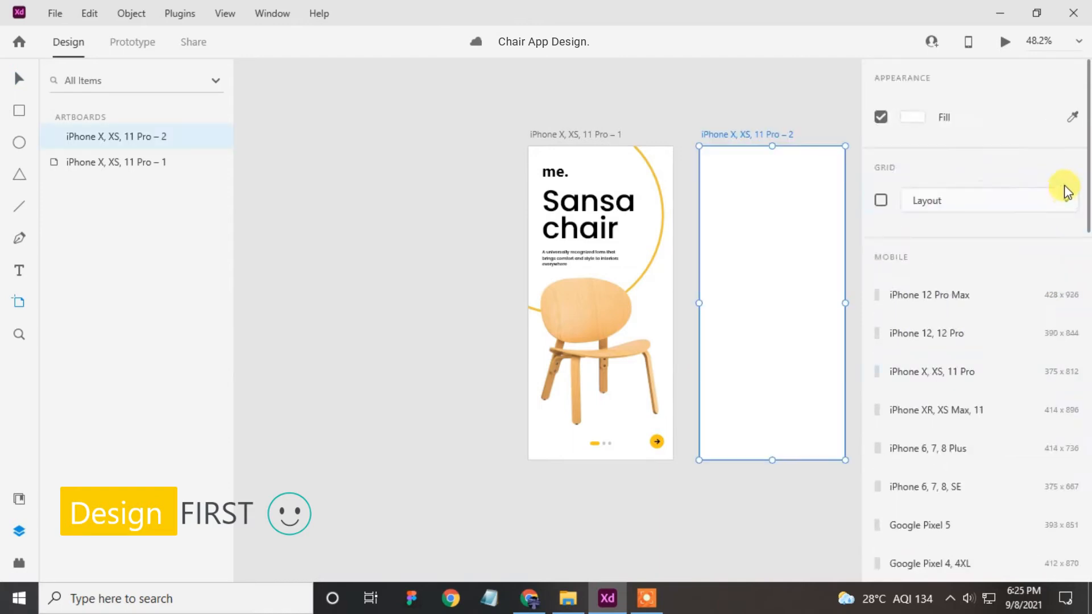
pyautogui.click(19, 78)
# Set the second artboard's fill colour to F2F2F2
pyautogui.moveTo(758, 349); pyautogui.dragTo(625, 367)
pyautogui.scroll(-2, 921, 475)
pyautogui.click(915, 464)
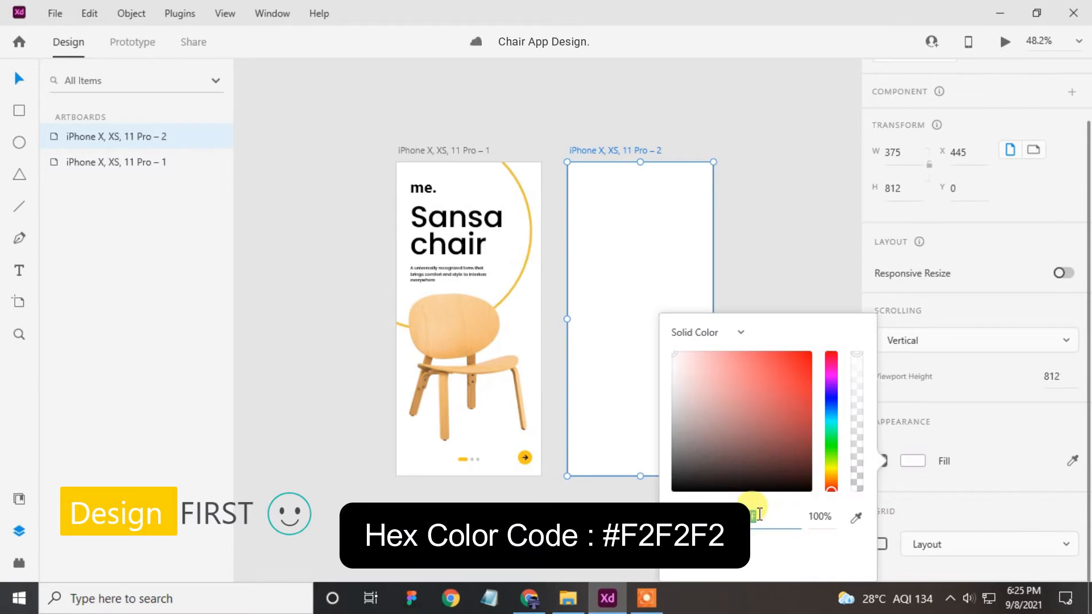
pyautogui.press('Return')
pyautogui.click(750, 229)
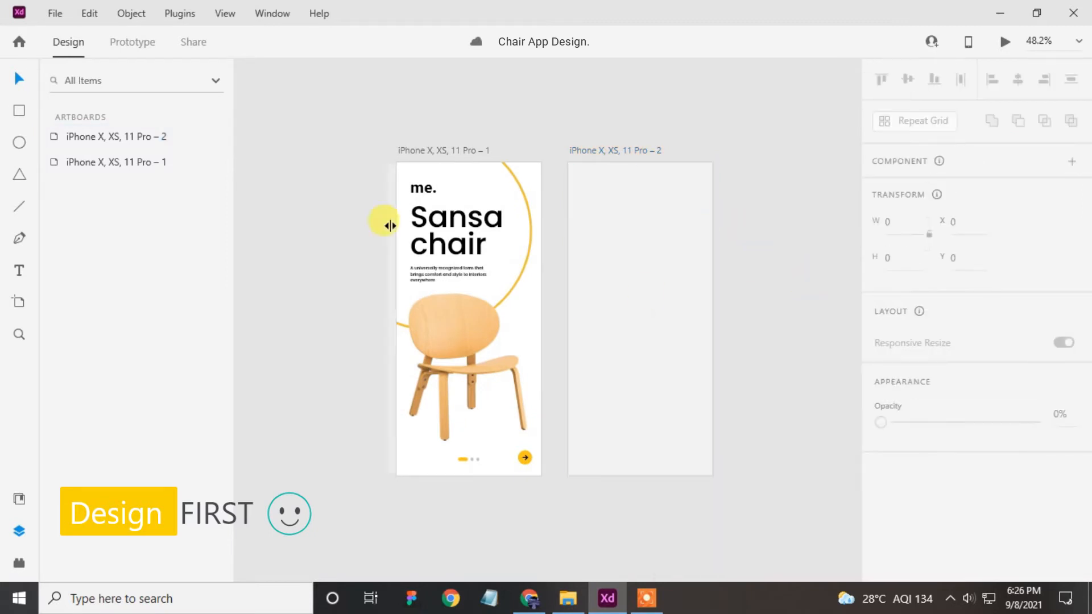
# Copy the "me." text from the first artboard and paste it into the second artboard
pyautogui.rightClick(421, 190)
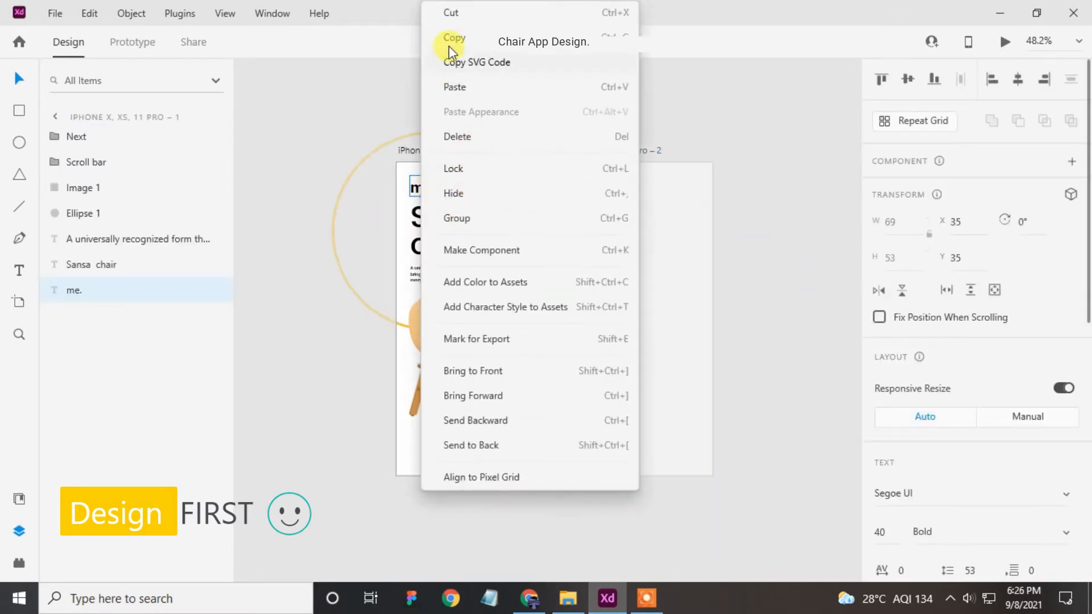
pyautogui.rightClick(595, 184)
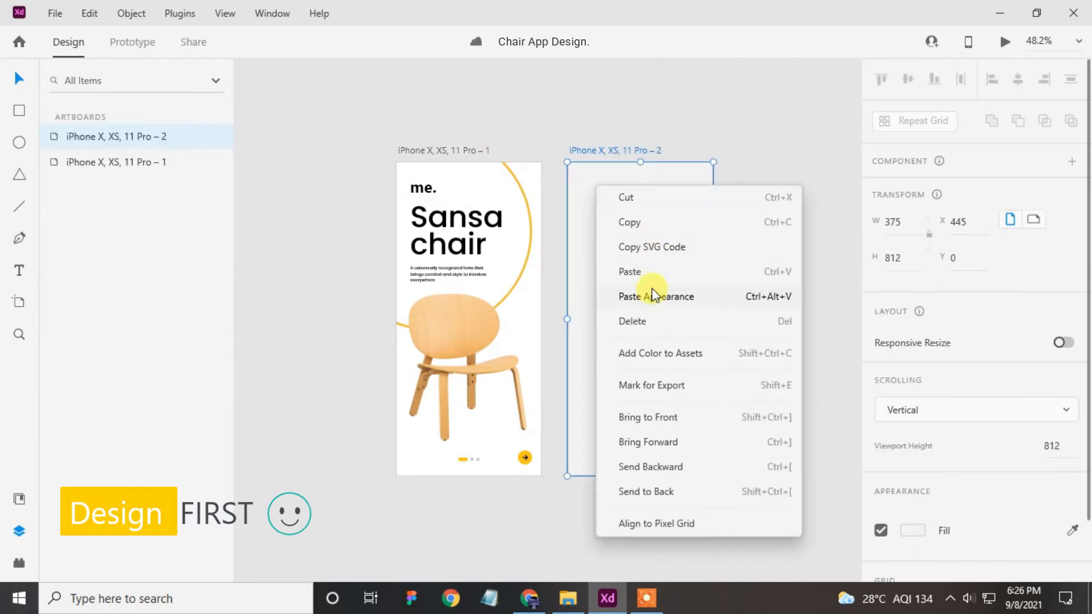
pyautogui.click(648, 272)
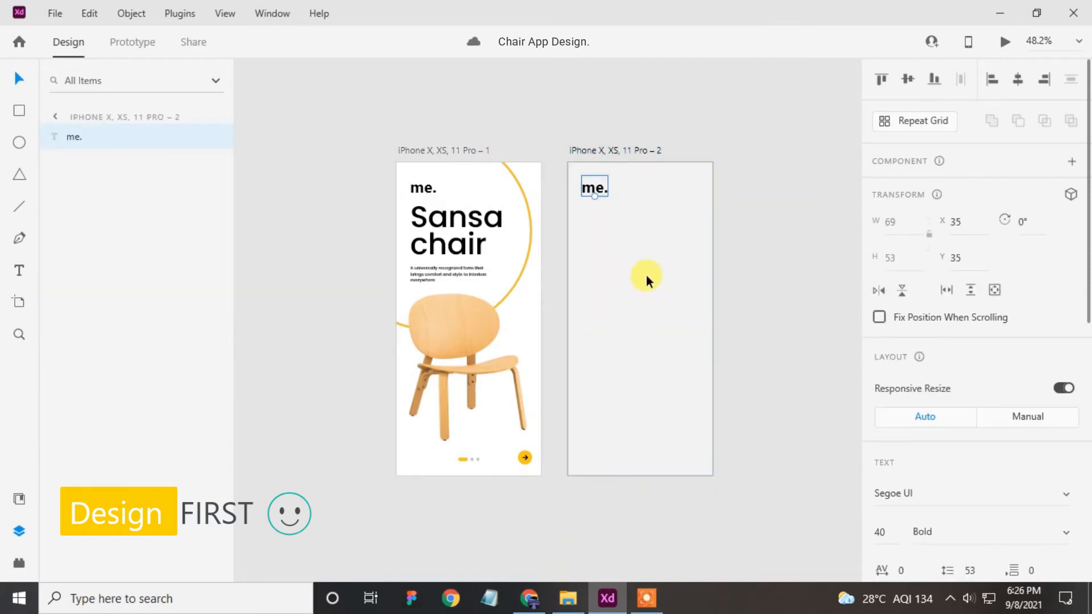
# Switch to File Explorer and import all files from the Asset folder's Page 2 folder into the design
pyautogui.click(568, 598)
pyautogui.click(21, 59)
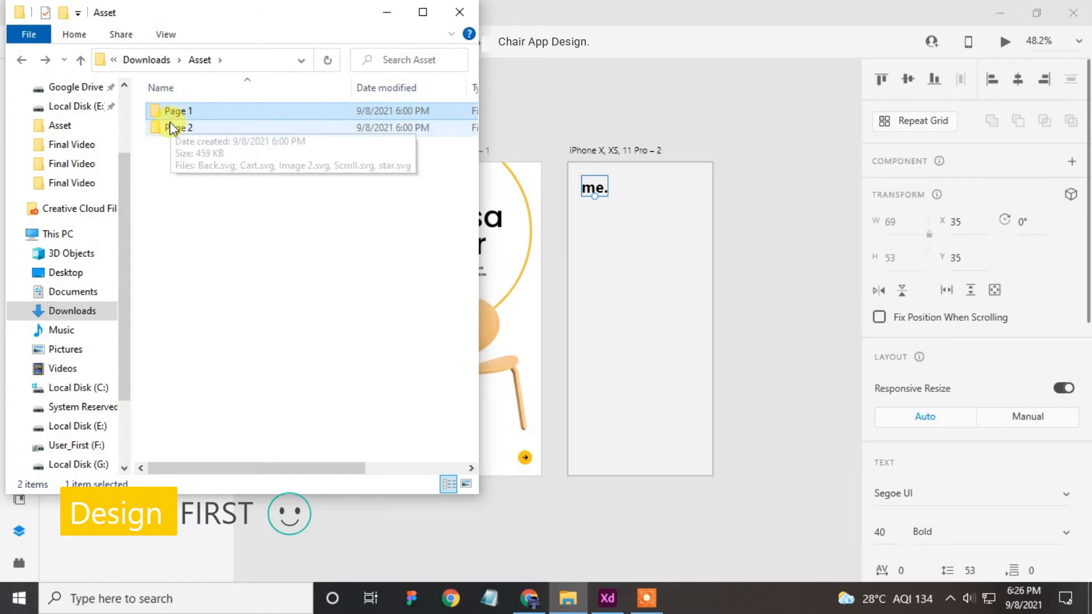
pyautogui.doubleClick(172, 128)
pyautogui.hotkey('ctrl', 'a')
pyautogui.moveTo(191, 128); pyautogui.dragTo(744, 244)
pyautogui.click(681, 378)
# Place the back and cart buttons side by side in the second artboard's upper-right corner, level with the "me." text
pyautogui.hscroll(3, 517, 274)
pyautogui.scroll(2, 621, 274)
pyautogui.moveTo(617, 254); pyautogui.dragTo(623, 309)
pyautogui.moveTo(646, 265); pyautogui.dragTo(523, 164)
pyautogui.press('Up')
pyautogui.press('Up')
pyautogui.press('Up')
pyautogui.press('Up')
pyautogui.press('Up')
pyautogui.press('Up')
# Move the brown chair image onto the second artboard at X 77, Y 139
pyautogui.click(677, 310)
pyautogui.moveTo(677, 311); pyautogui.dragTo(422, 234)
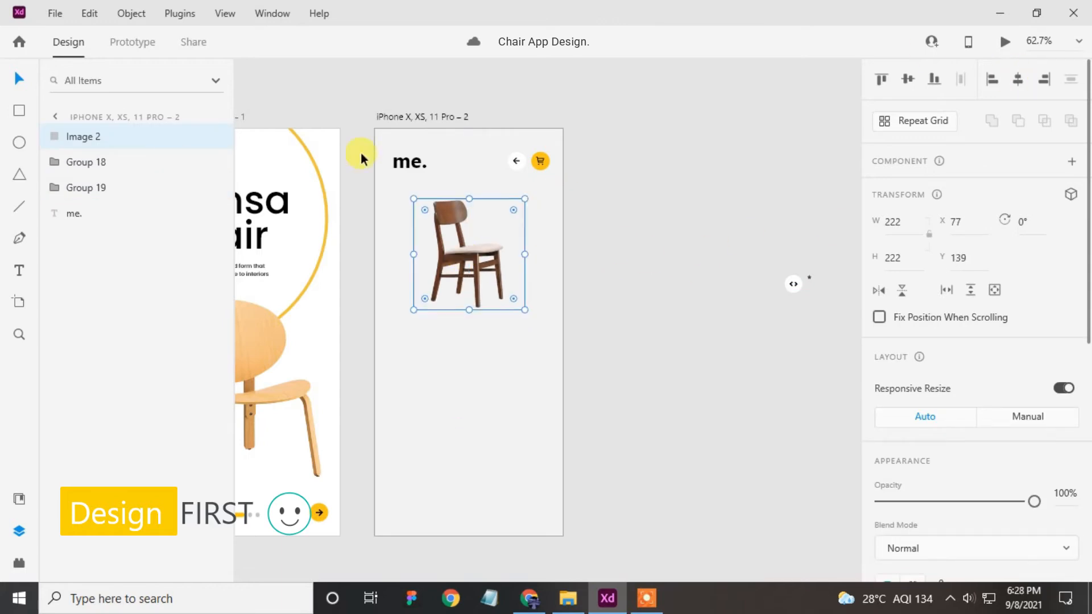
# Nudge the brown chair image up slightly and draw a 17 by 17 square to its right
pyautogui.hotkey('shift', 'Up')
pyautogui.scroll(7, 529, 224)
pyautogui.press('r')
pyautogui.moveTo(544, 205); pyautogui.dragTo(556, 218)
pyautogui.hotkey('ctrl', 'z')
pyautogui.moveTo(511, 191); pyautogui.dragTo(539, 215)
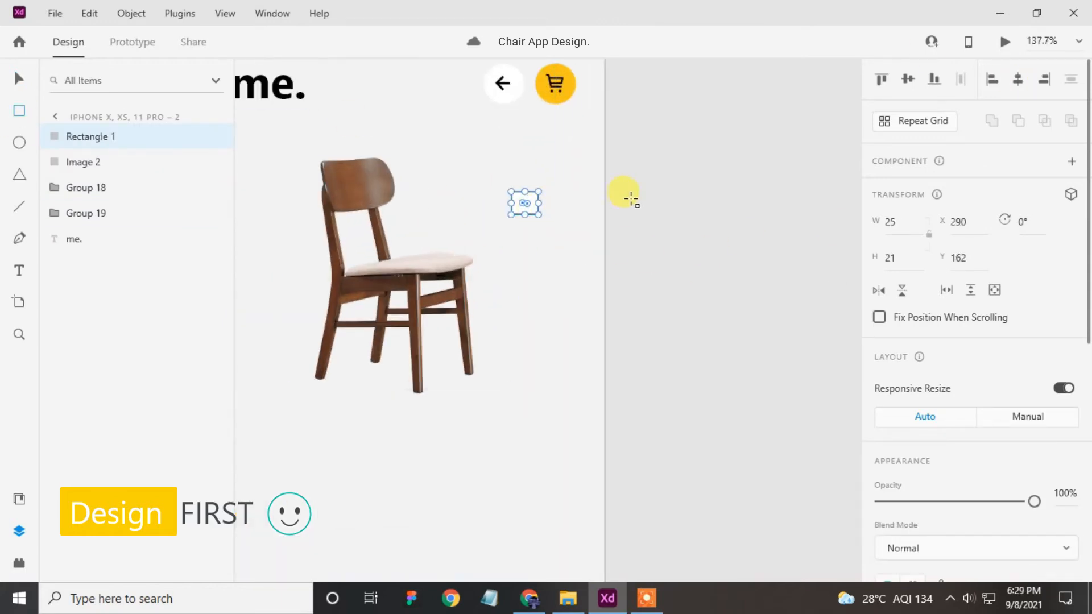
pyautogui.write('17')
pyautogui.click(909, 259)
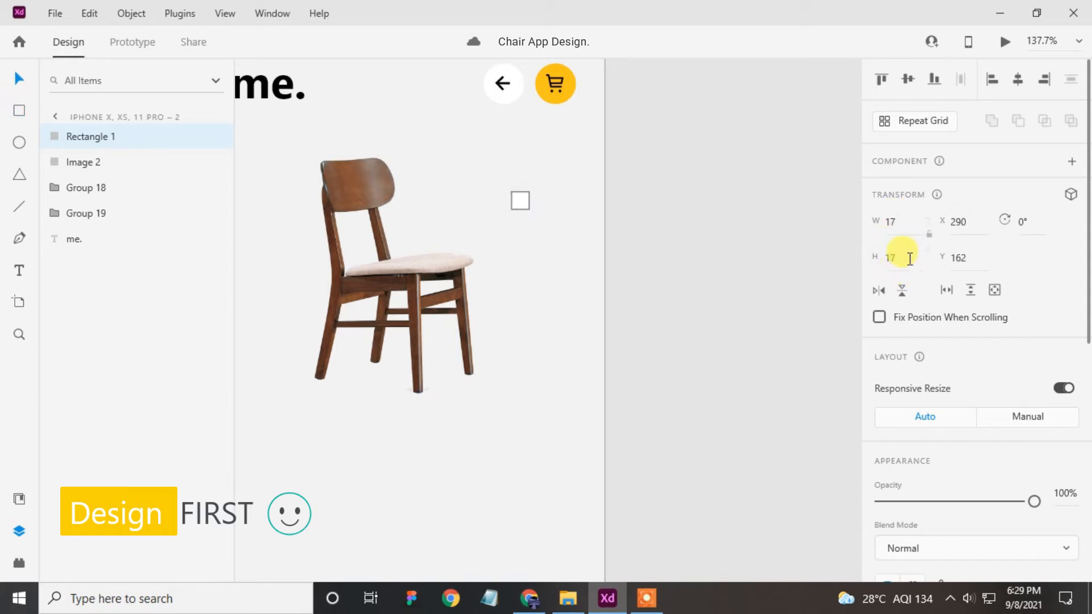
# Fill the small square beside the chair with #886654 and remove its border
pyautogui.scroll(-4, 969, 402)
pyautogui.click(912, 396)
pyautogui.doubleClick(768, 462)
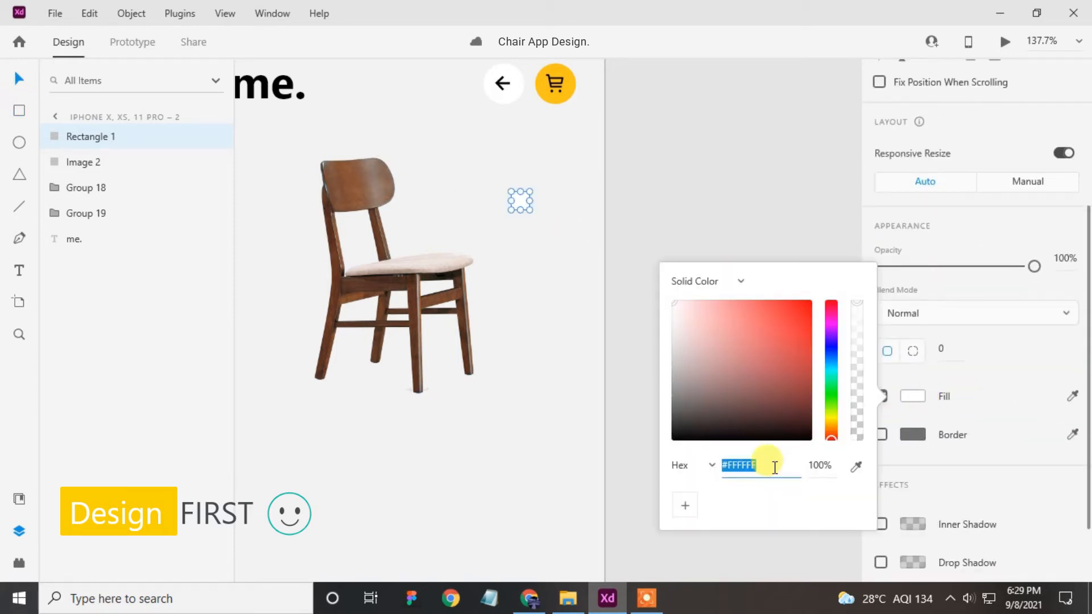
pyautogui.write('886654')
pyautogui.press('Return')
pyautogui.click(580, 261)
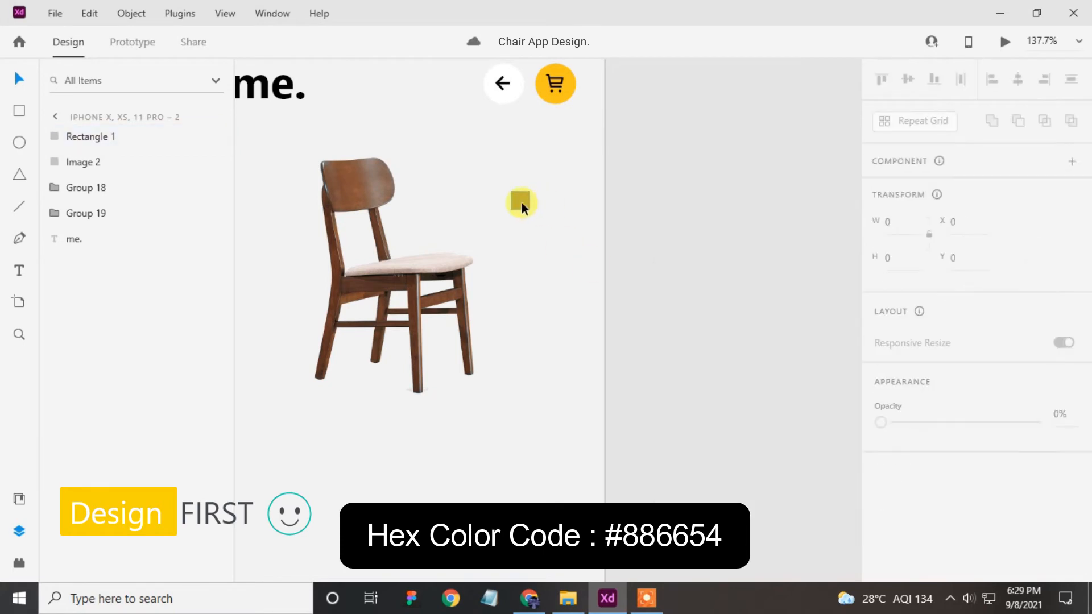
# Duplicate the brown square and place the copy directly below the original
pyautogui.click(521, 202)
pyautogui.hotkey('ctrl', 'd')
pyautogui.moveTo(520, 201); pyautogui.dragTo(520, 223)
# Give the lower color square a border in #F3C211 with size 2
pyautogui.scroll(-4, 910, 431)
pyautogui.click(912, 435)
pyautogui.write('f3c211')
pyautogui.press('Return')
pyautogui.click(926, 467)
pyautogui.write('2')
pyautogui.press('Return')
# Apply a drop shadow to both color squares and move them closer to the second artboard's right edge
pyautogui.click(522, 201)
pyautogui.click(522, 227)
pyautogui.click(524, 202)
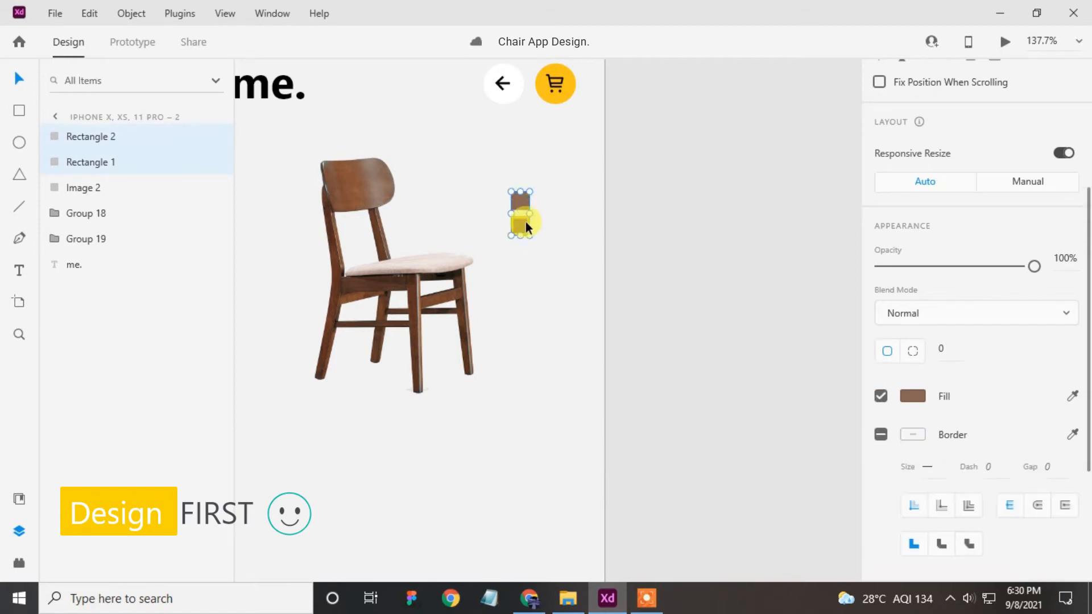
pyautogui.keyDown('shift'); pyautogui.click(525, 223); pyautogui.keyUp('shift')
pyautogui.scroll(-4, 959, 455)
pyautogui.click(880, 477)
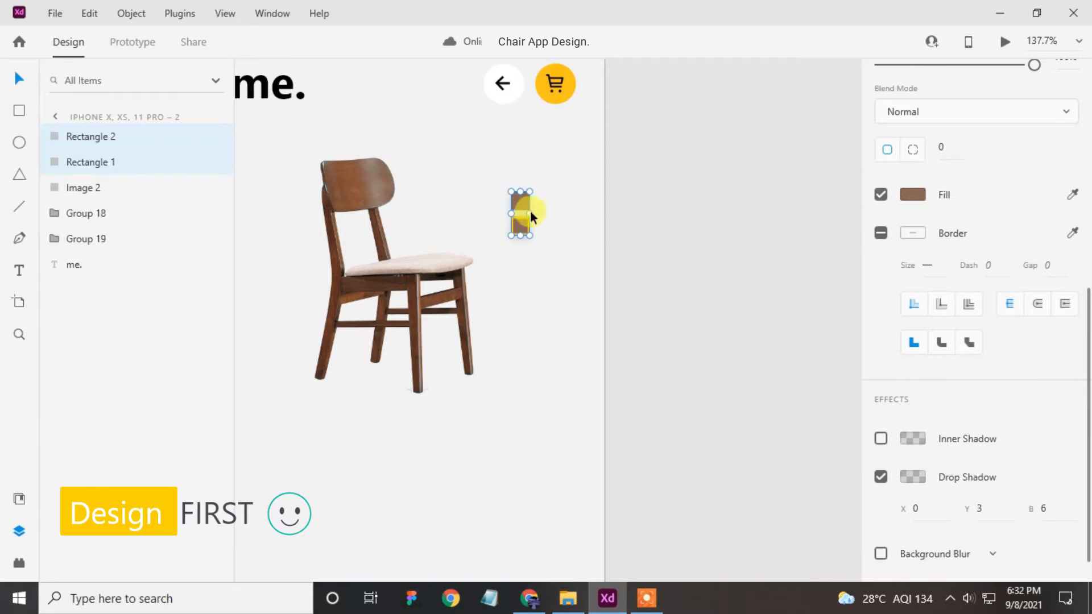
pyautogui.moveTo(559, 233); pyautogui.dragTo(556, 250)
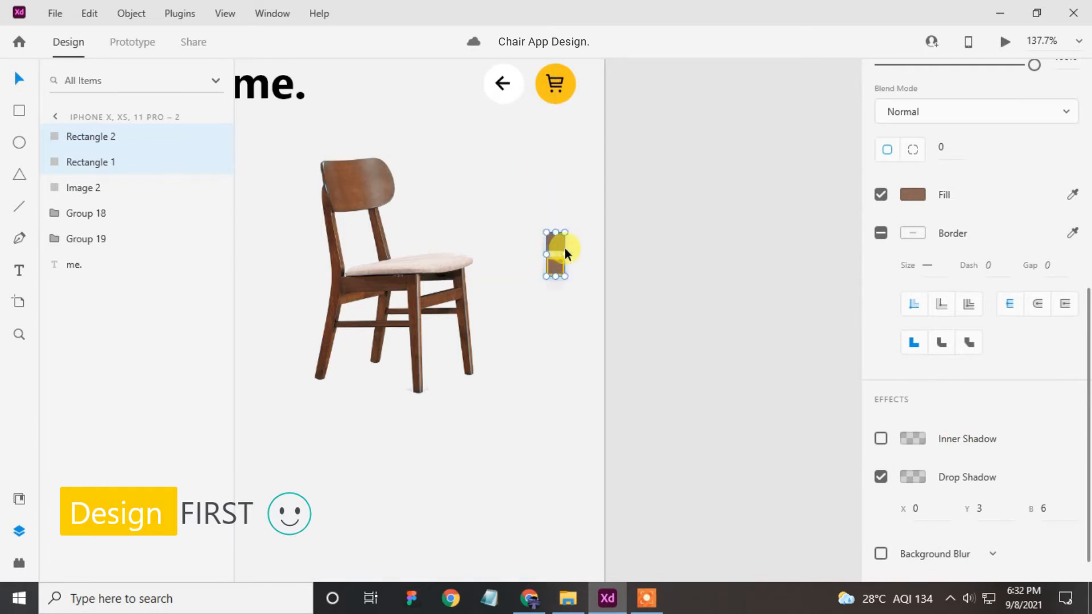
# Move the imported double-arrow button below the brown chair and center it horizontally on the second artboard
pyautogui.scroll(-2, 545, 319)
pyautogui.scroll(-4, 545, 319)
pyautogui.moveTo(500, 363); pyautogui.dragTo(528, 347)
pyautogui.moveTo(838, 313); pyautogui.dragTo(508, 342)
pyautogui.scroll(4, 960, 101)
pyautogui.scroll(2, 963, 105)
pyautogui.click(1018, 80)
pyautogui.scroll(4, 499, 363)
pyautogui.moveTo(468, 387); pyautogui.dragTo(467, 386)
# Draw a white rectangle below the chair on the second artboard and size it 375 by 449
pyautogui.scroll(-2, 354, 394)
pyautogui.press('r')
pyautogui.moveTo(368, 404); pyautogui.dragTo(581, 521)
pyautogui.click(902, 223)
pyautogui.write('375')
pyautogui.click(902, 256)
pyautogui.write('449')
pyautogui.press('Return')
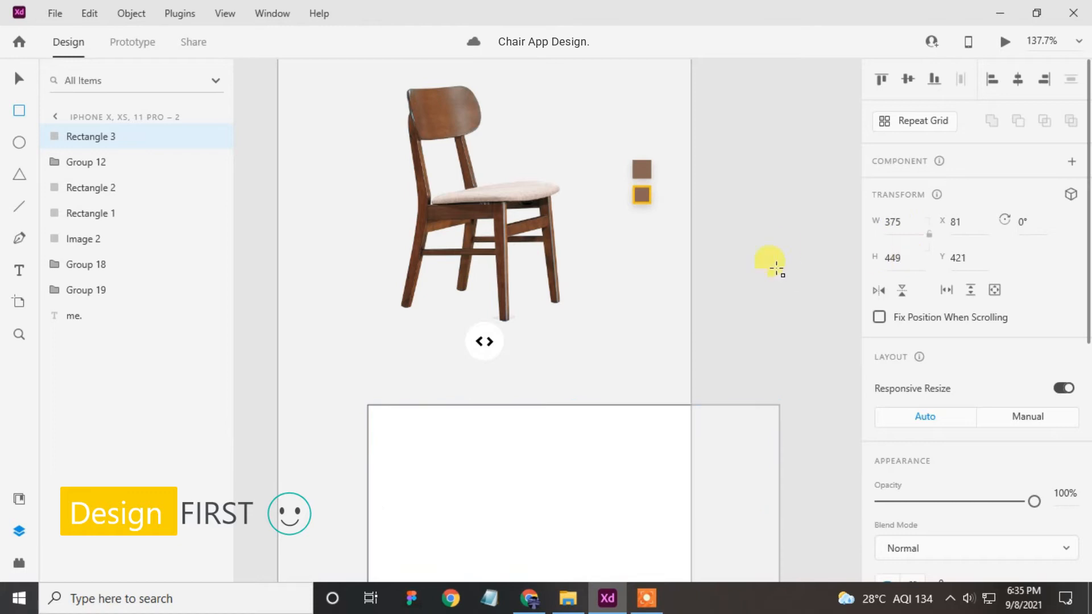
# Align the white rectangle across the second artboard's lower part and move the chair, color squares and arrow button up above it
pyautogui.scroll(-3, 619, 313)
pyautogui.scroll(-2, 619, 314)
pyautogui.click(19, 78)
pyautogui.click(618, 320)
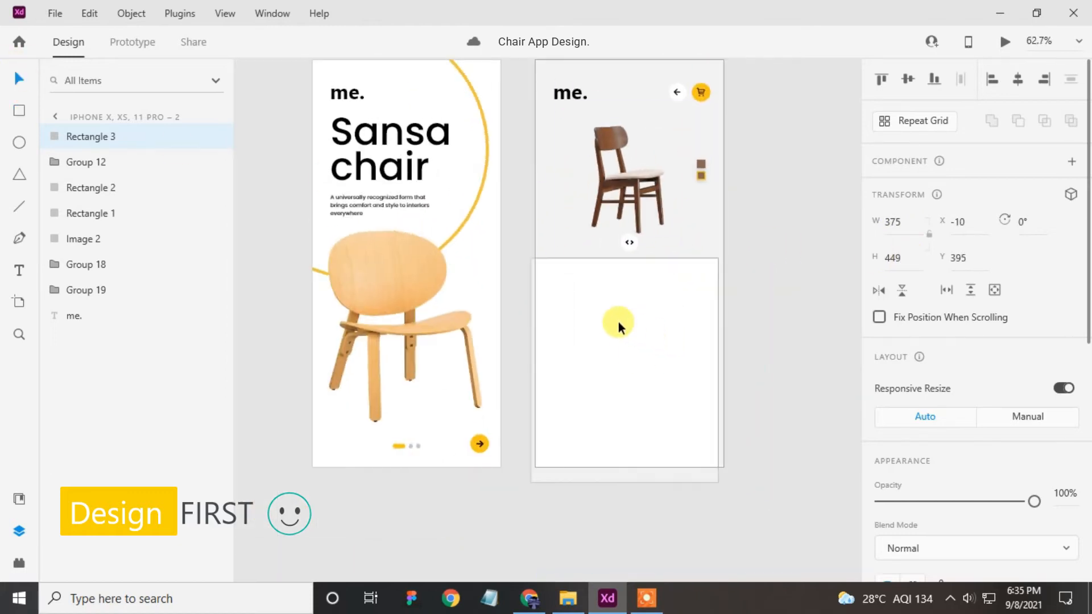
pyautogui.moveTo(636, 207); pyautogui.dragTo(709, 242)
pyautogui.moveTo(658, 192); pyautogui.dragTo(654, 182)
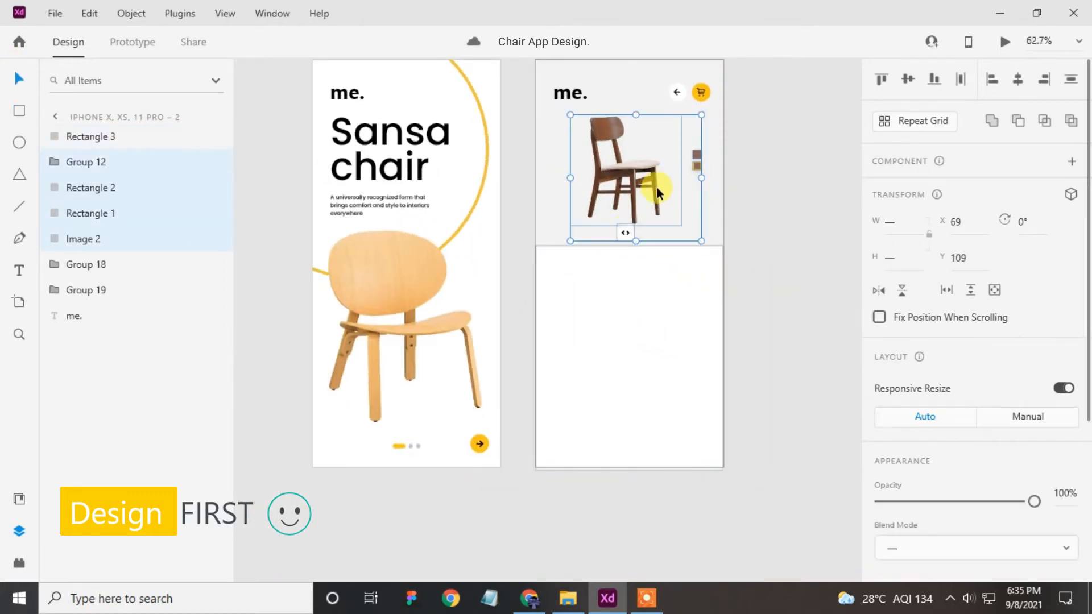
# Round the white panel's two upper corners to 48, remove its border and shift it slightly down
pyautogui.click(625, 253)
pyautogui.scroll(-5, 955, 341)
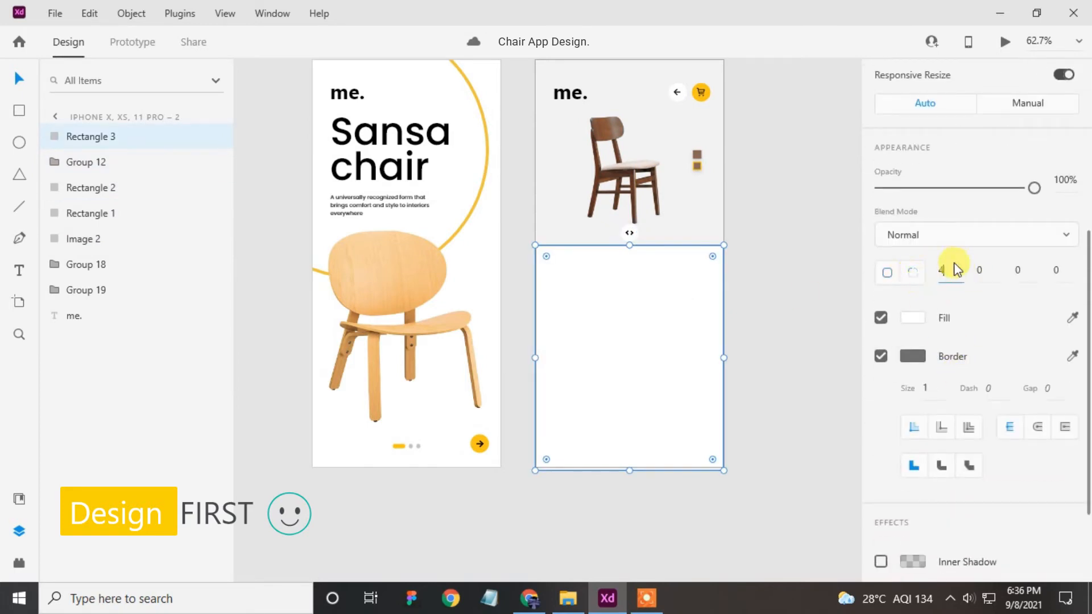
pyautogui.click(980, 269)
pyautogui.write('48')
pyautogui.click(881, 356)
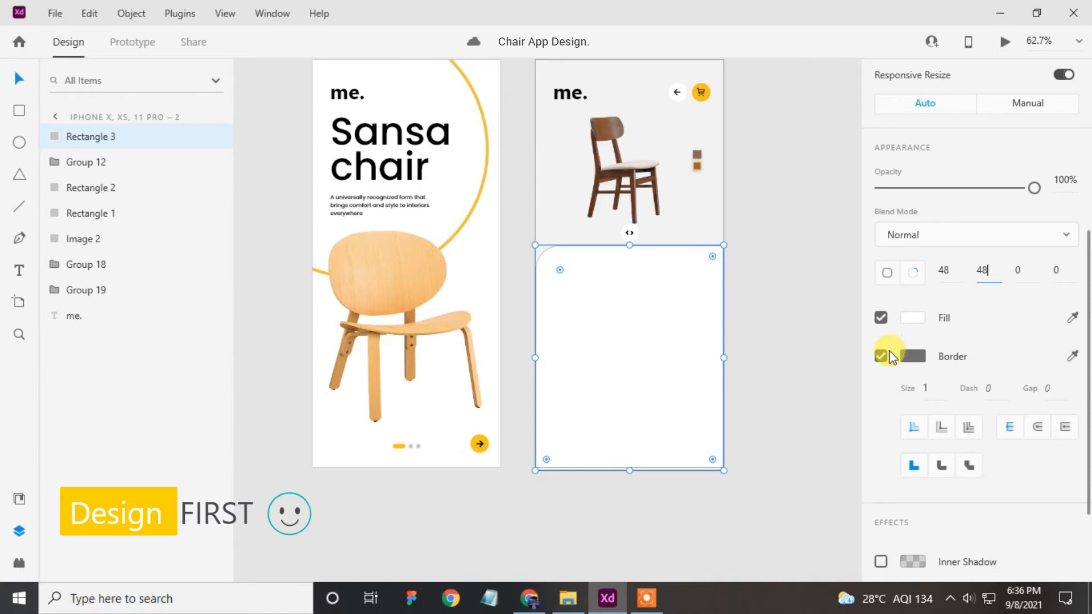
pyautogui.click(780, 316)
pyautogui.click(718, 429)
pyautogui.click(745, 385)
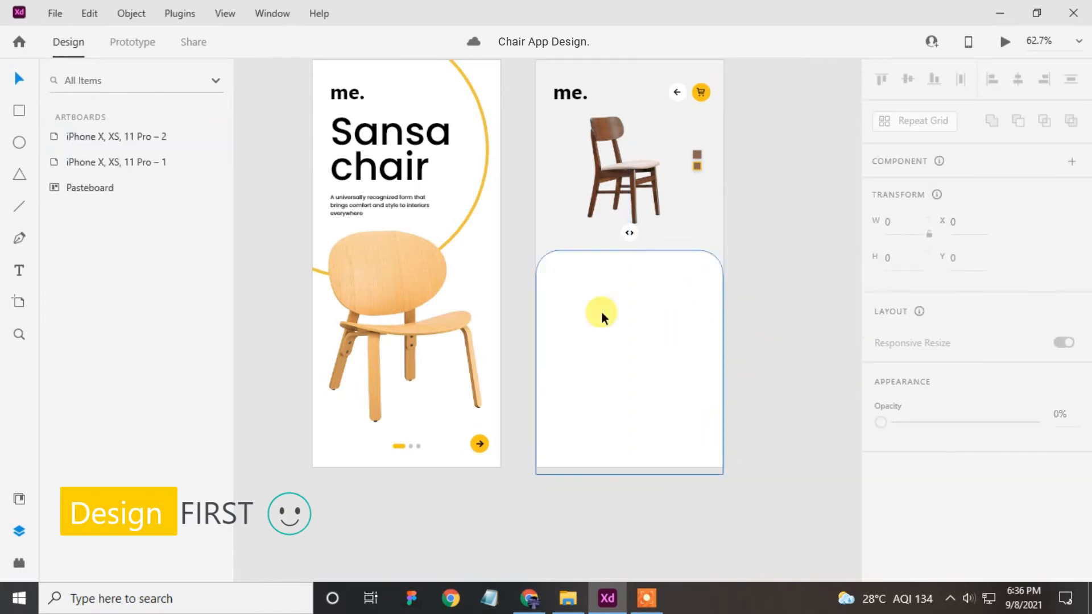
# Draw a 25 by 4 bar near the white panel's top with corner radius 2, no border and fill #E2E2E2
pyautogui.click(19, 111)
pyautogui.moveTo(604, 271); pyautogui.dragTo(630, 278)
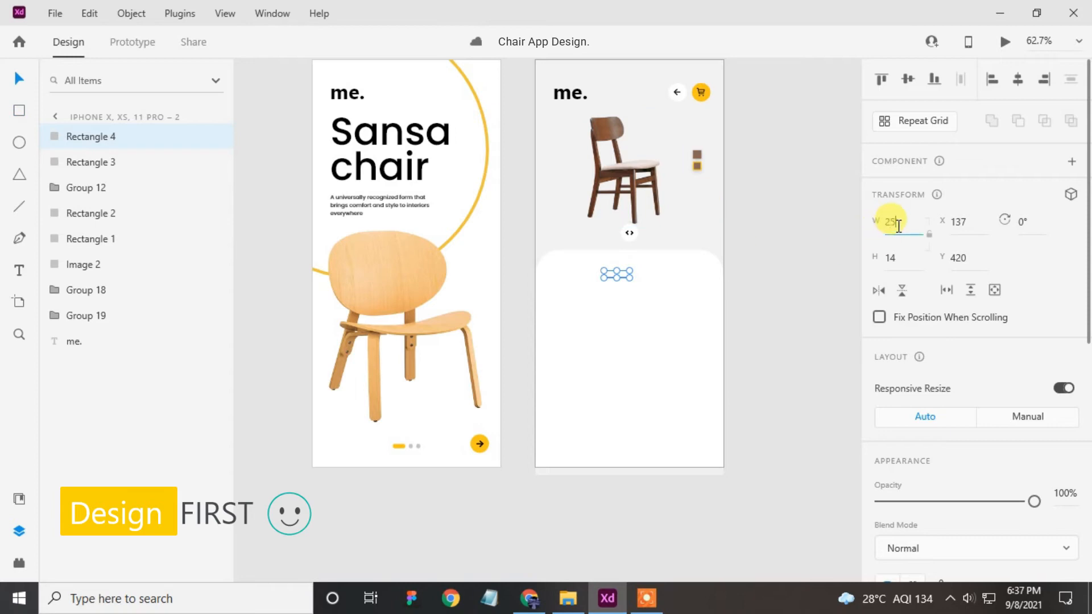
pyautogui.write('4')
pyautogui.press('Return')
pyautogui.scroll(-5, 938, 307)
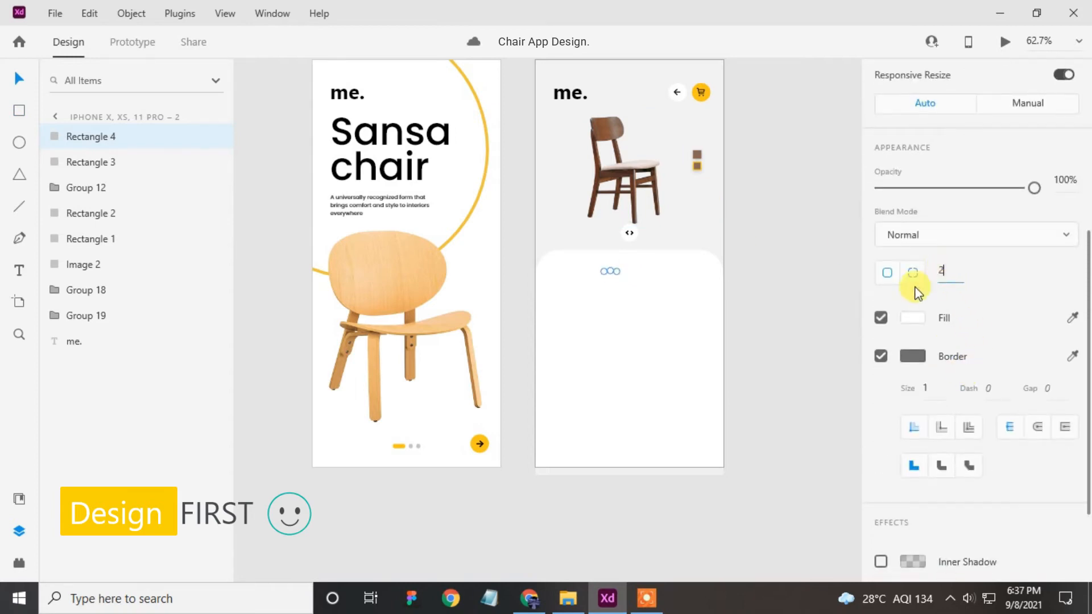
pyautogui.click(881, 356)
pyautogui.click(913, 318)
pyautogui.click(767, 399)
pyautogui.write('e2e2e')
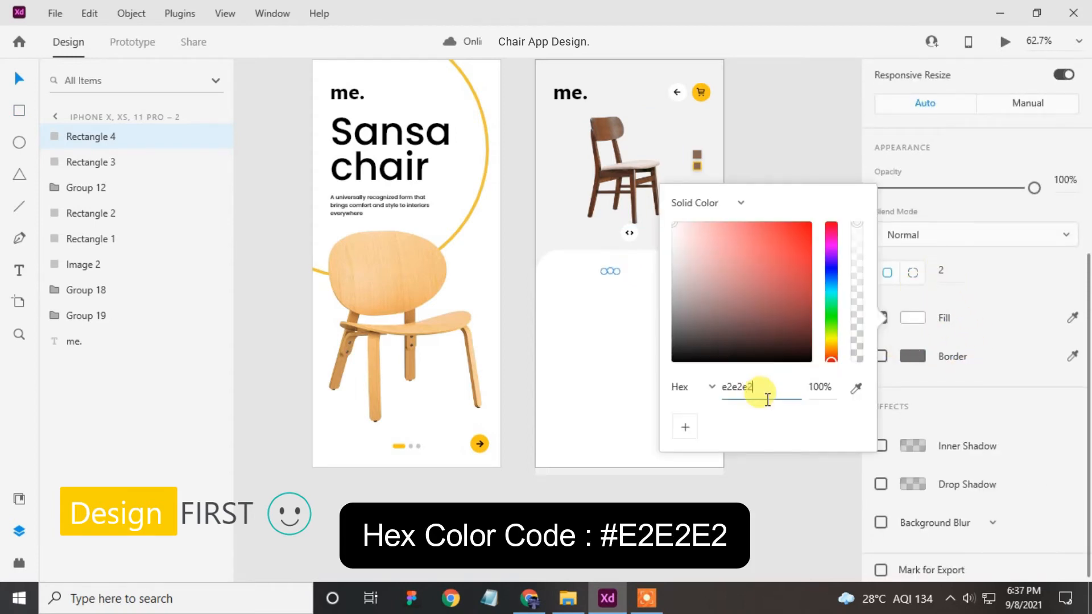
pyautogui.write('2')
pyautogui.click(834, 173)
# Duplicate the gray bar just below itself, then group both bars centered at the top of the white panel
pyautogui.scroll(4, 609, 274)
pyautogui.moveTo(579, 277); pyautogui.dragTo(605, 257)
pyautogui.scroll(3, 646, 263)
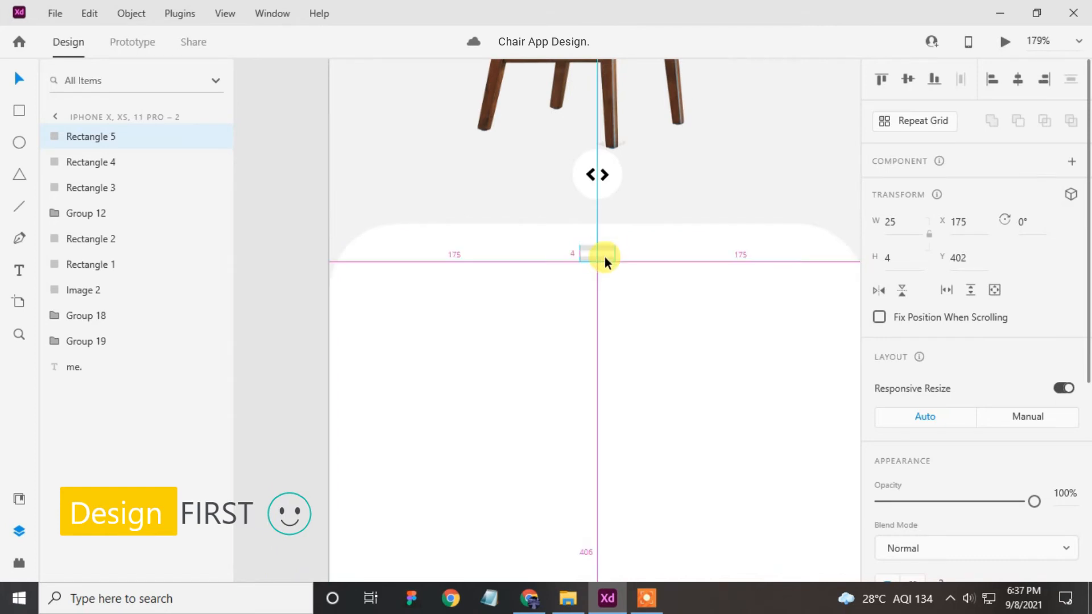
pyautogui.click(609, 248)
pyautogui.keyDown('shift'); pyautogui.click(607, 255); pyautogui.keyUp('shift')
pyautogui.rightClick(607, 255)
pyautogui.click(649, 217)
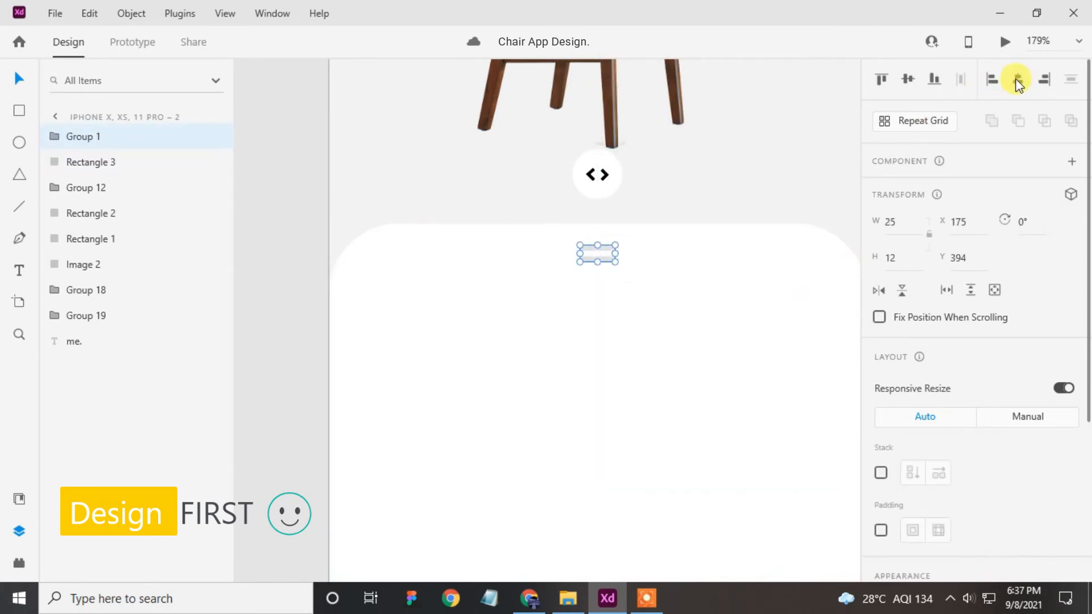
# Add the text "Sansa chair" in the upper part of the white panel
pyautogui.click(19, 271)
pyautogui.click(399, 315)
pyautogui.write('Sansa chair')
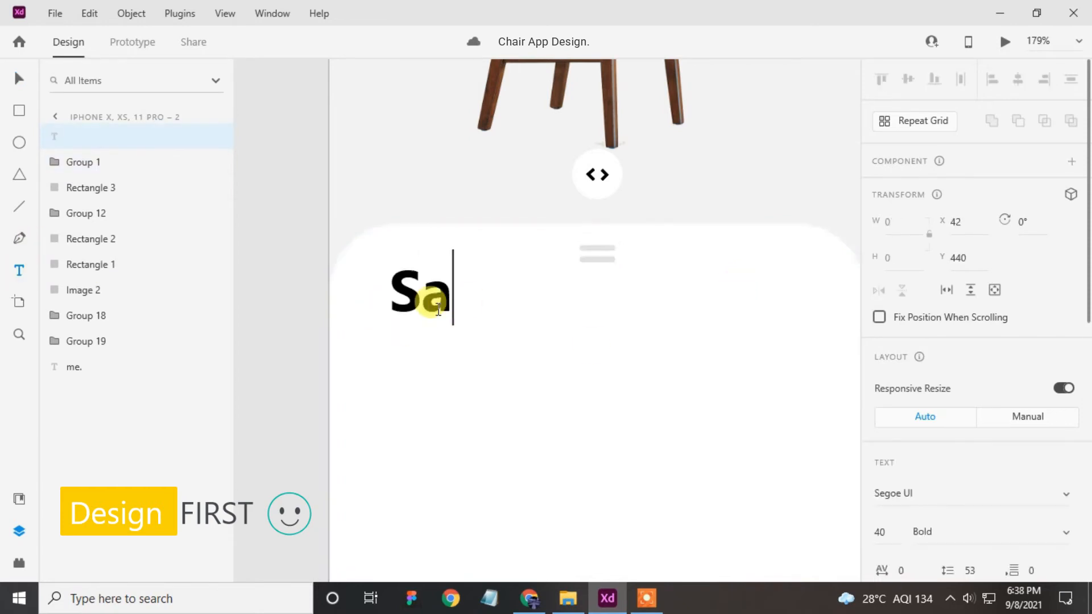
pyautogui.scroll(-2, 908, 396)
pyautogui.press('Escape')
# Set the "Sansa chair" title to Poppins Medium, size 43, and position it below the gray handle bars
pyautogui.click(929, 421)
pyautogui.click(880, 451)
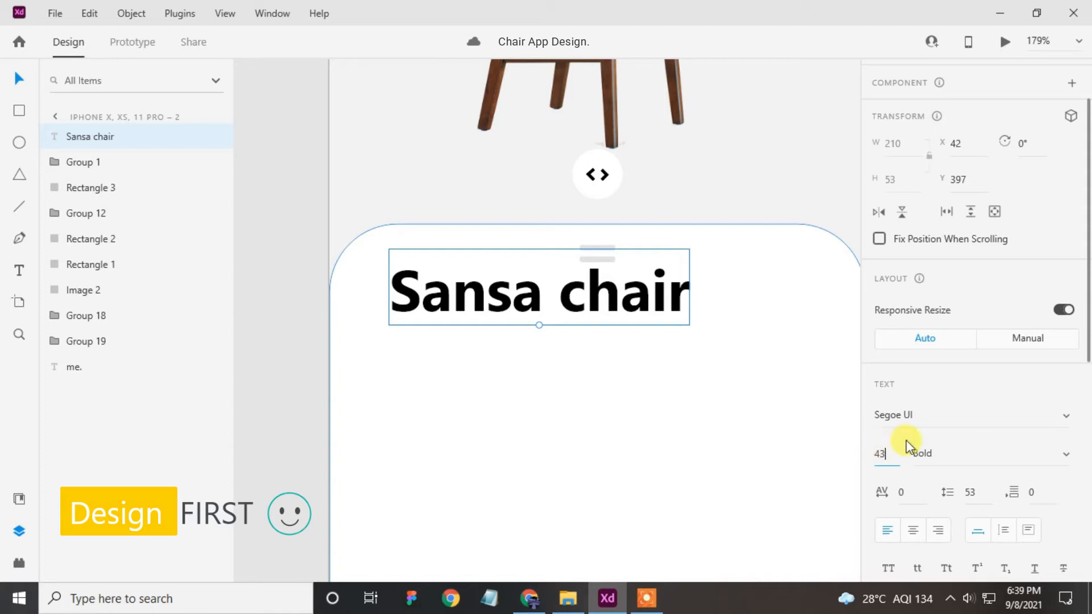
pyautogui.click(951, 412)
pyautogui.write('Popp')
pyautogui.press('Return')
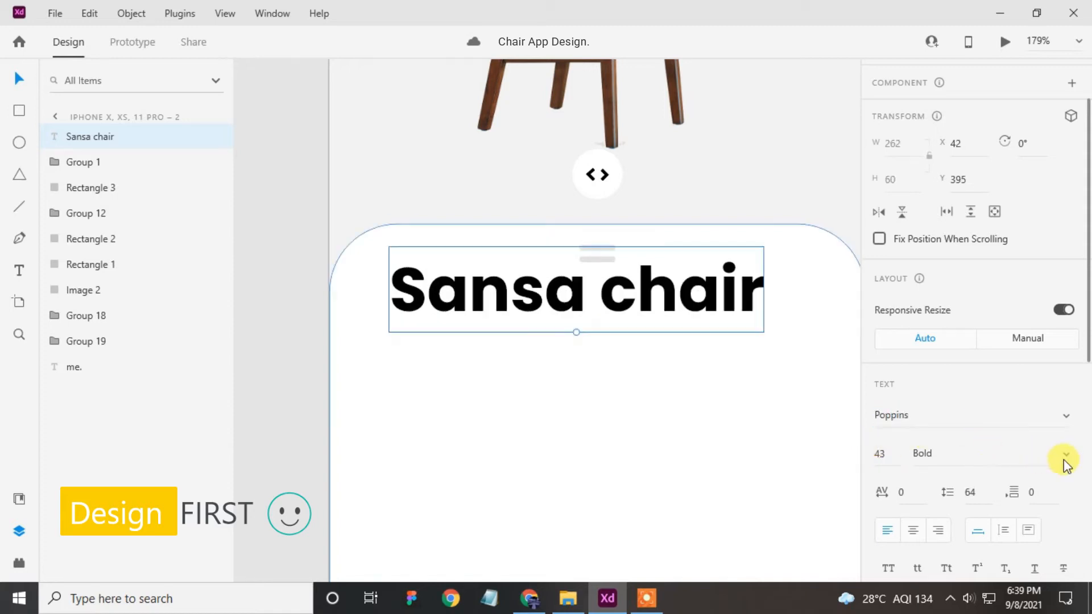
pyautogui.click(1063, 453)
pyautogui.click(967, 451)
pyautogui.moveTo(561, 298); pyautogui.dragTo(530, 316)
# Add the price text "$149" below the "Sansa chair" title
pyautogui.scroll(-5, 546, 307)
pyautogui.click(19, 270)
pyautogui.click(473, 330)
pyautogui.write('$149')
pyautogui.press('Escape')
# Format the "$149" price text as Open Sans Bold, size 22
pyautogui.click(894, 455)
pyautogui.write('22')
pyautogui.press('Tab')
pyautogui.click(922, 421)
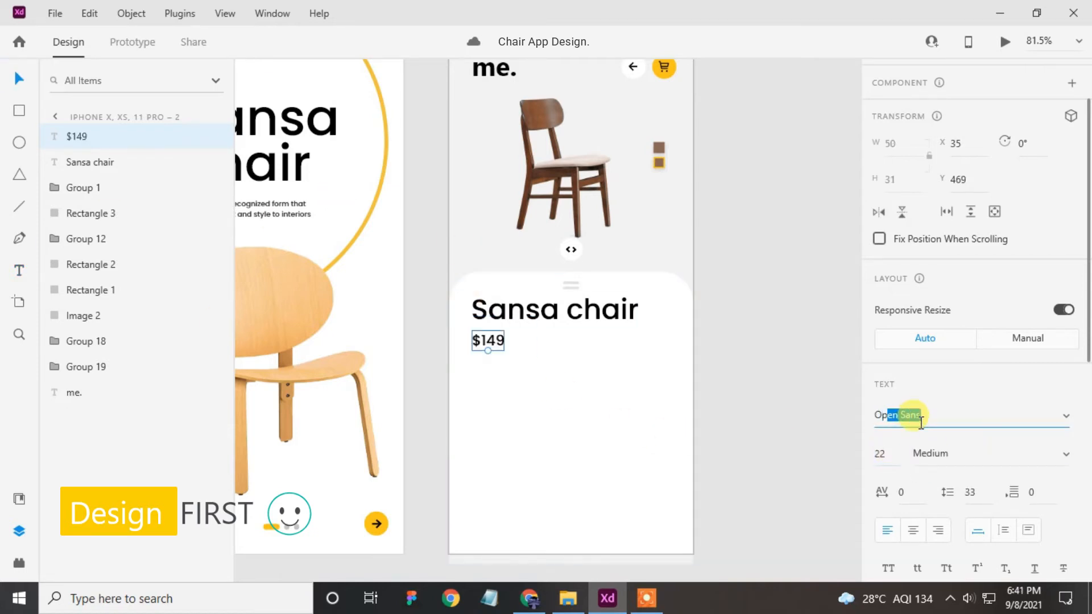
pyautogui.press('Return')
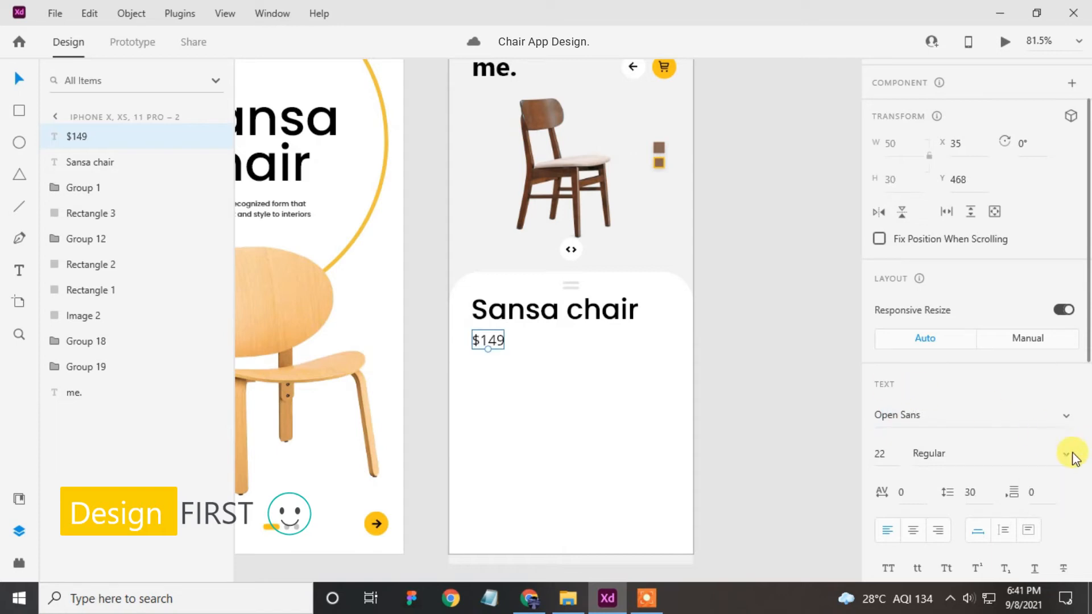
pyautogui.click(1066, 455)
pyautogui.click(963, 522)
# Draw a rectangle to the right of the "$149" price and size it 74 by 18
pyautogui.moveTo(501, 347)
pyautogui.mouseDown()
pyautogui.moveTo(496, 336)
pyautogui.moveTo(561, 345)
pyautogui.mouseUp()
pyautogui.click(19, 111)
pyautogui.press('v')
pyautogui.click(891, 143)
pyautogui.write('74')
pyautogui.click(904, 180)
pyautogui.write('18')
pyautogui.click(816, 227)
# Round the badge rectangle's corners, remove its border, fill it with #F5EBFD and place it at X 106, Y 470
pyautogui.click(536, 339)
pyautogui.scroll(-1, 933, 456)
pyautogui.click(952, 351)
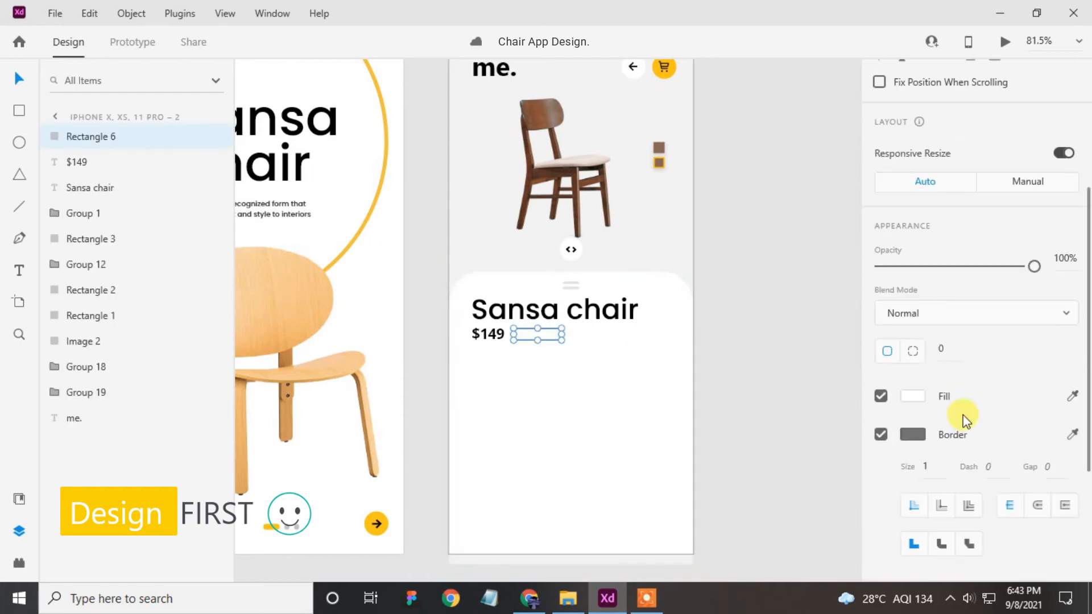
pyautogui.click(910, 397)
pyautogui.click(739, 465)
pyautogui.write('f5ebfd')
pyautogui.press('Escape')
pyautogui.press('Escape')
pyautogui.click(554, 334)
pyautogui.moveTo(554, 336); pyautogui.dragTo(550, 341)
# Add the text "Rating" on the lilac badge in Open Sans Semibold, size 9
pyautogui.press('t')
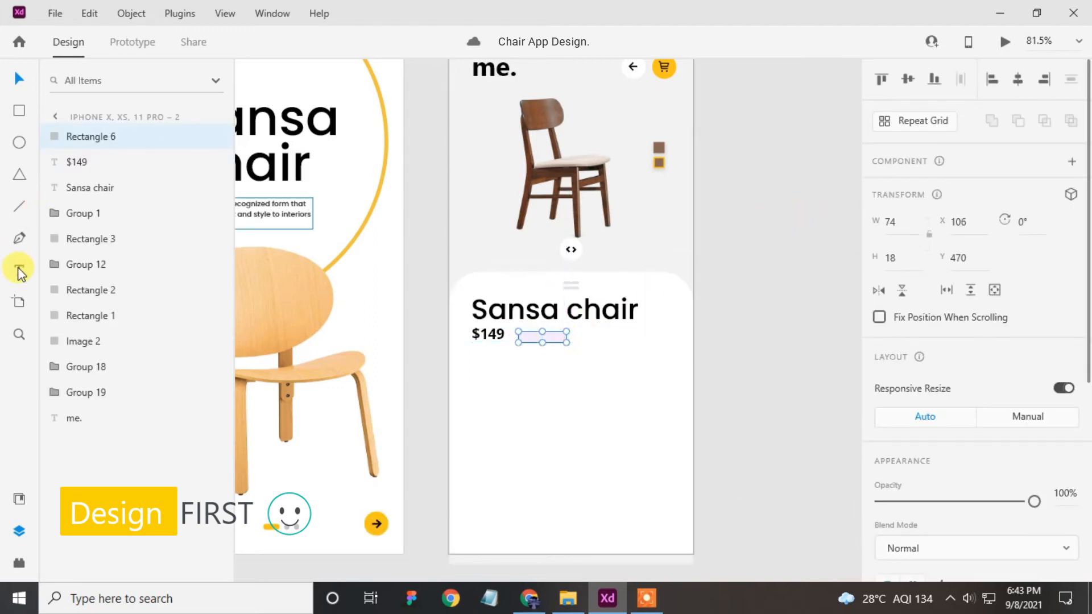
pyautogui.click(532, 335)
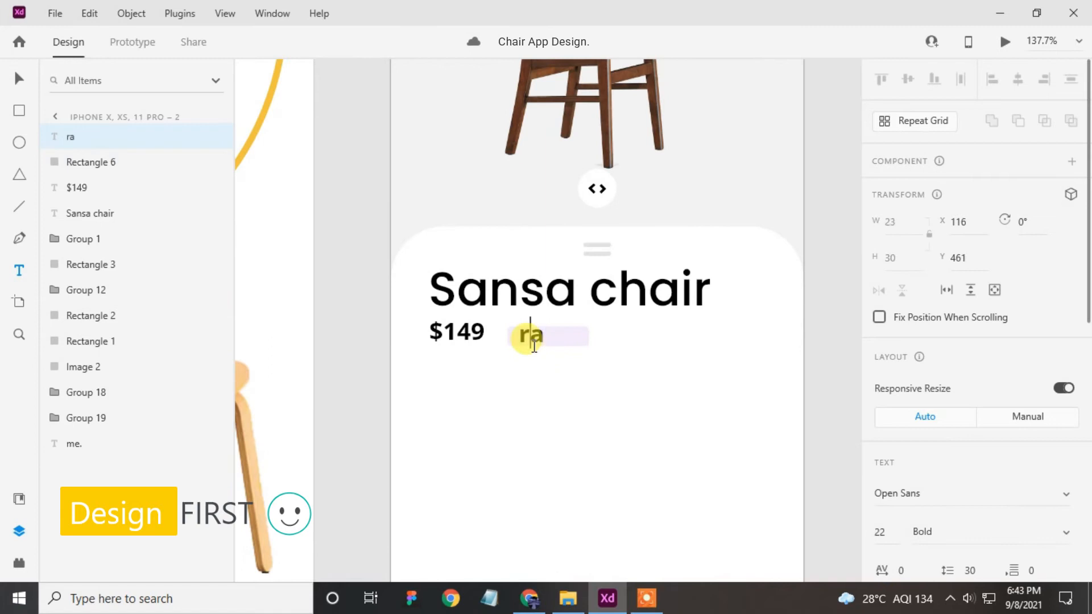
pyautogui.write('Rating')
pyautogui.press('Escape')
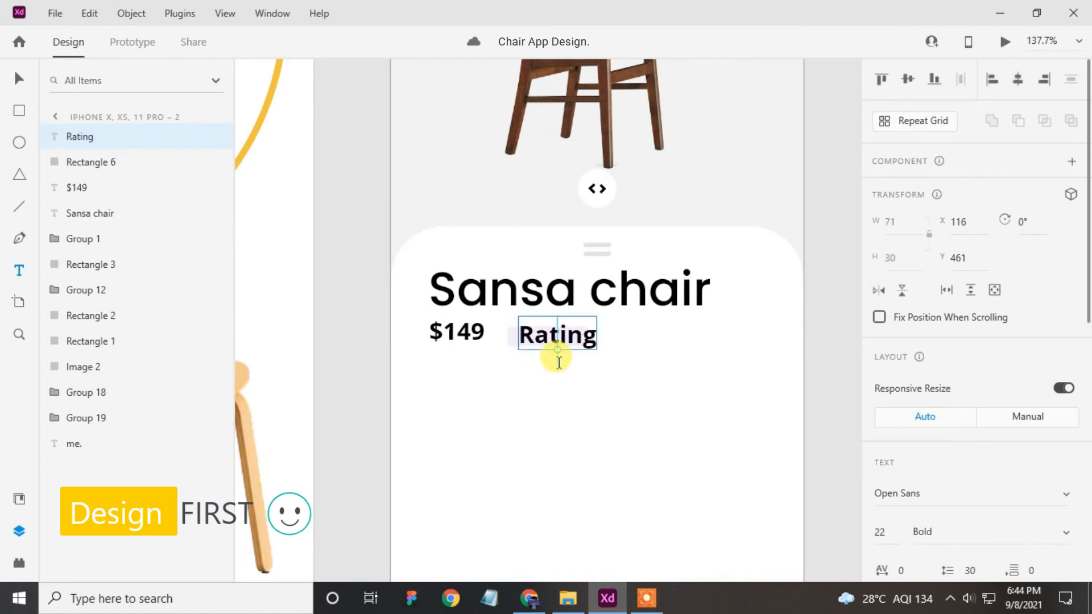
pyautogui.click(892, 533)
pyautogui.press('Return')
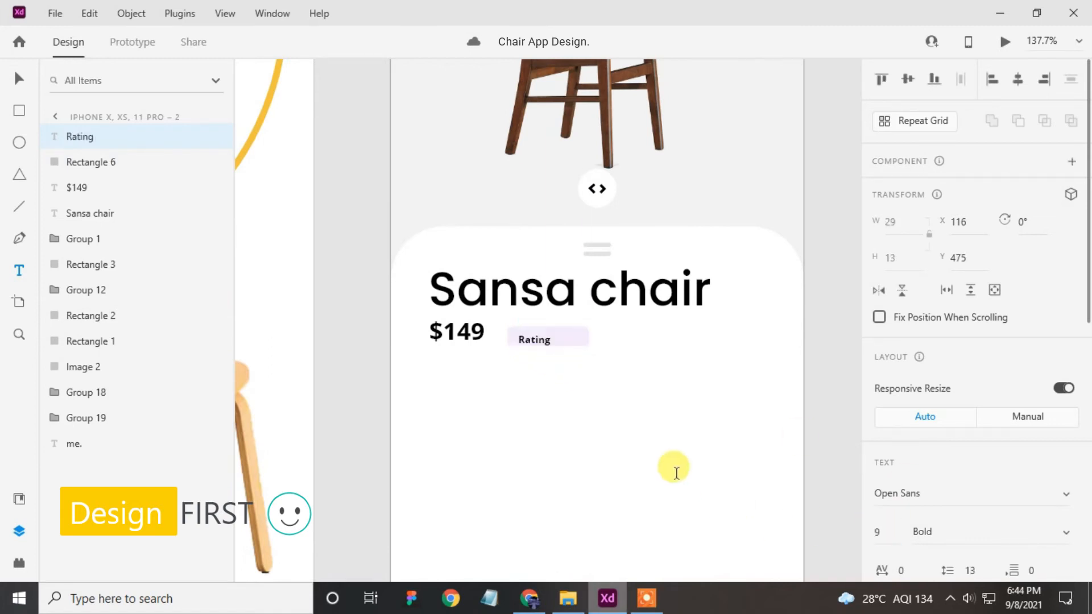
pyautogui.click(1060, 531)
pyautogui.click(932, 497)
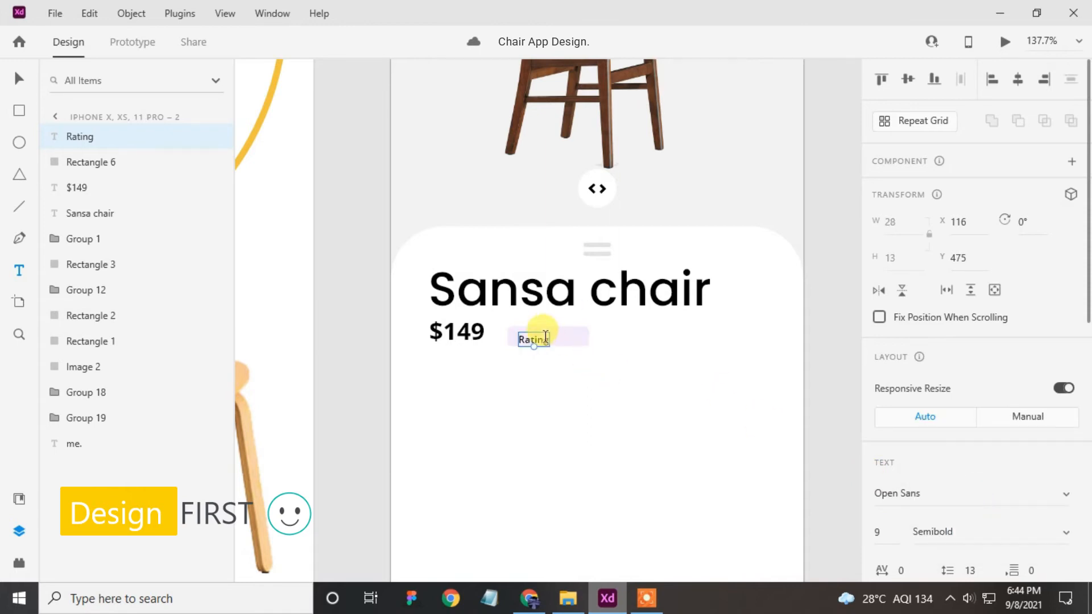
# Align the "Rating" text to the vertical middle of the lilac badge
pyautogui.click(572, 336)
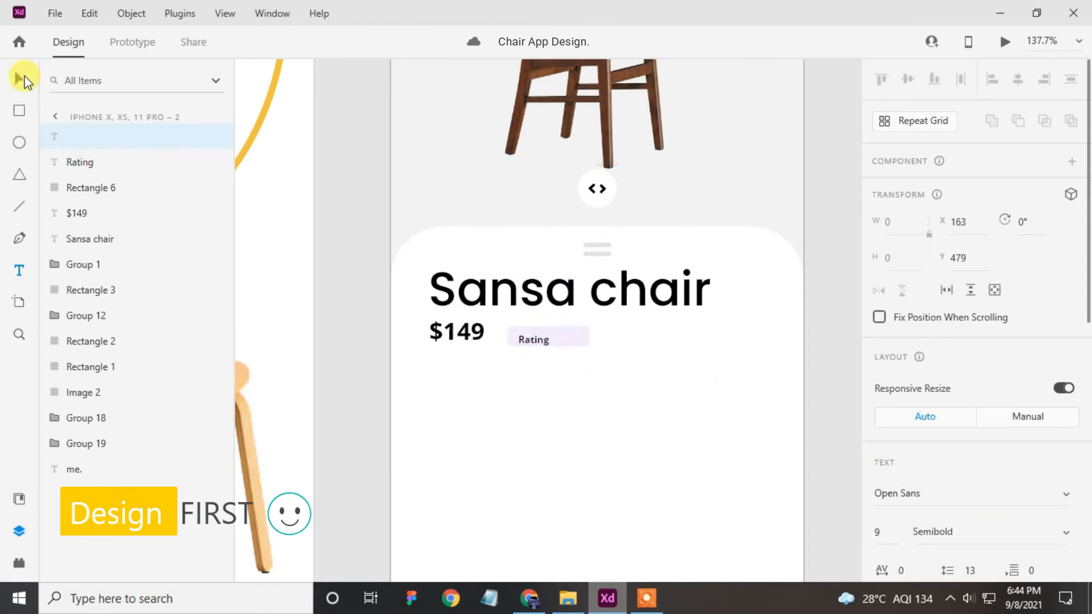
pyautogui.click(26, 81)
pyautogui.keyDown('shift'); pyautogui.click(562, 335); pyautogui.keyUp('shift')
pyautogui.click(908, 78)
pyautogui.click(545, 336)
pyautogui.click(544, 335)
pyautogui.click(546, 354)
# Add the text "4.6" to the right of "Rating" and line it up at X 151, Y 473
pyautogui.press('t')
pyautogui.click(563, 336)
pyautogui.write('4')
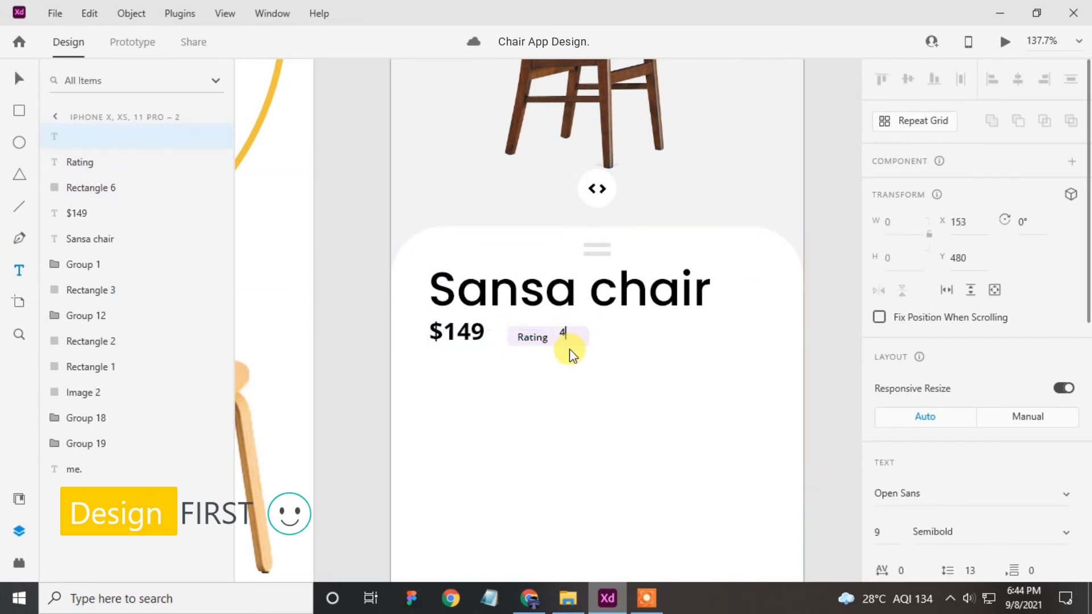
pyautogui.write('.6')
pyautogui.press('Escape')
pyautogui.scroll(5, 569, 338)
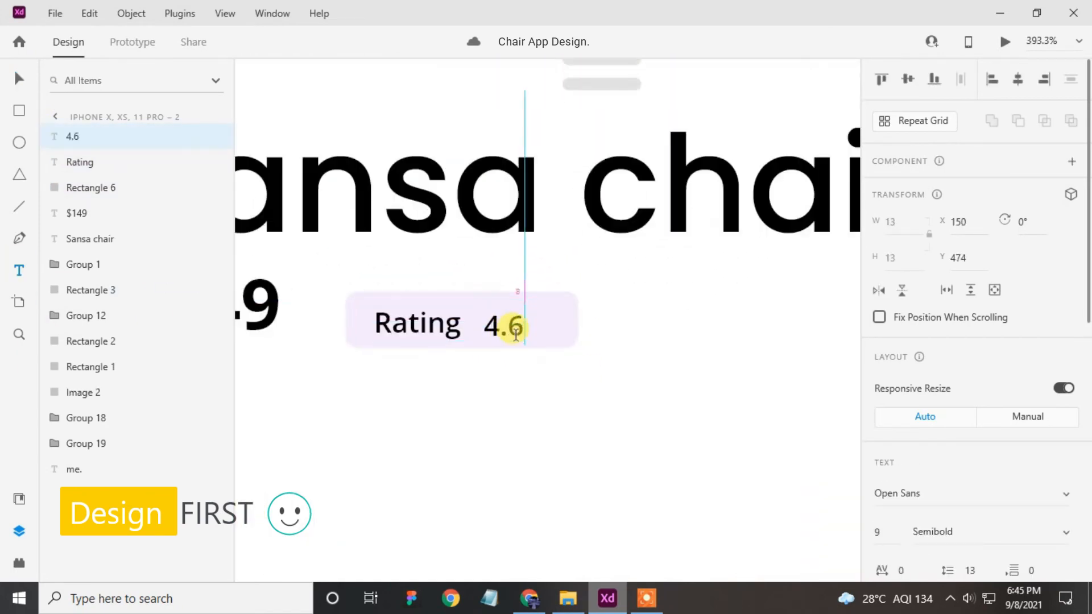
pyautogui.press('v')
# Place the star icon on the lilac badge to the right of the "4.6" text
pyautogui.scroll(-5, 634, 324)
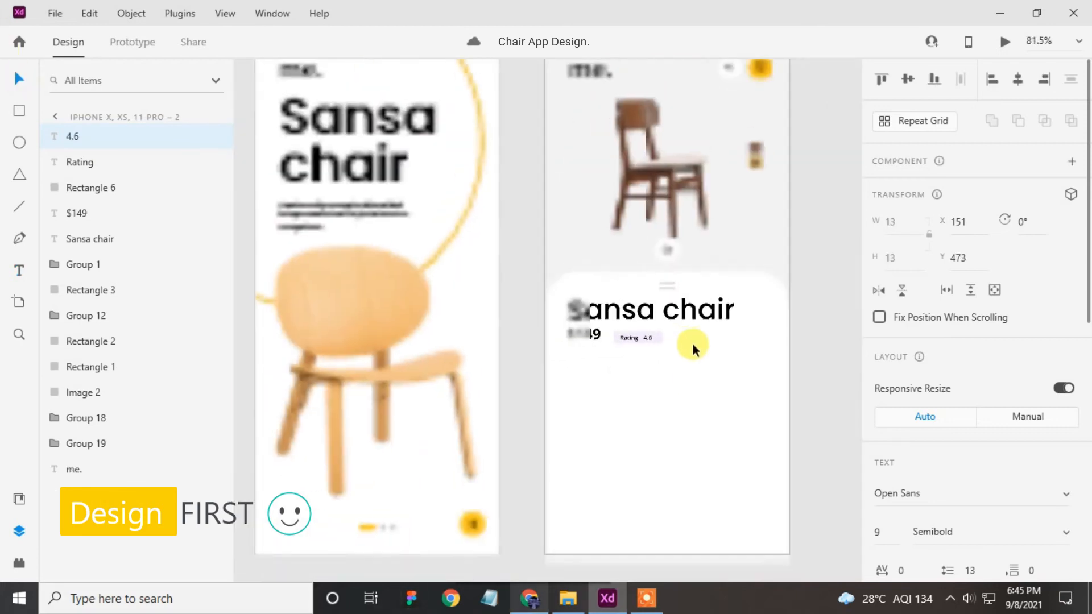
pyautogui.scroll(-3, 609, 351)
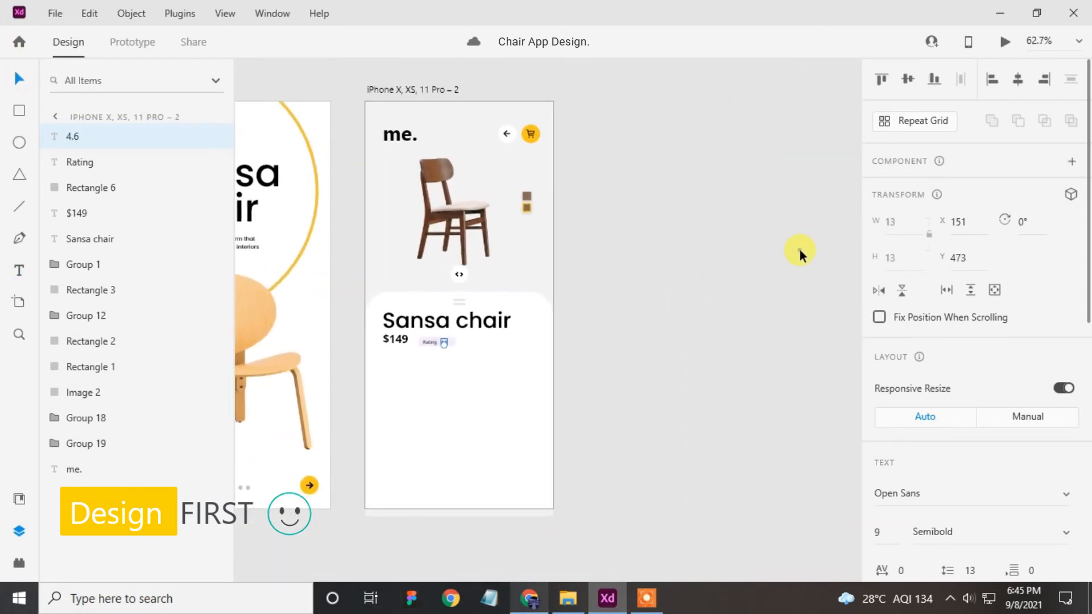
pyautogui.click(800, 250)
pyautogui.moveTo(741, 264); pyautogui.dragTo(450, 345)
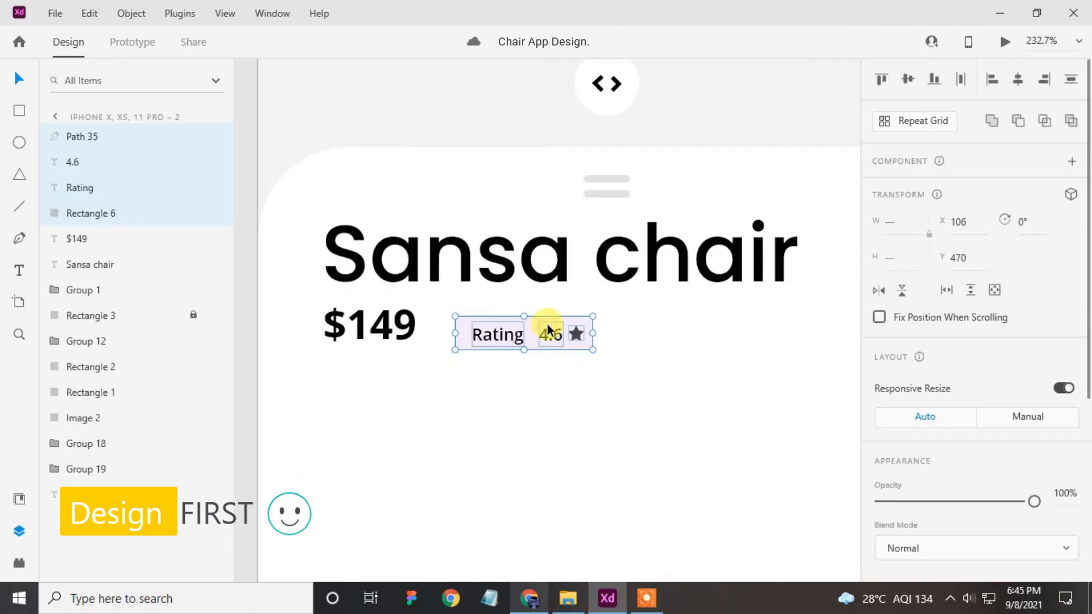
# Group the lilac badge with its "Rating" and "4.6" texts and the star icon
pyautogui.rightClick(548, 326)
pyautogui.click(607, 217)
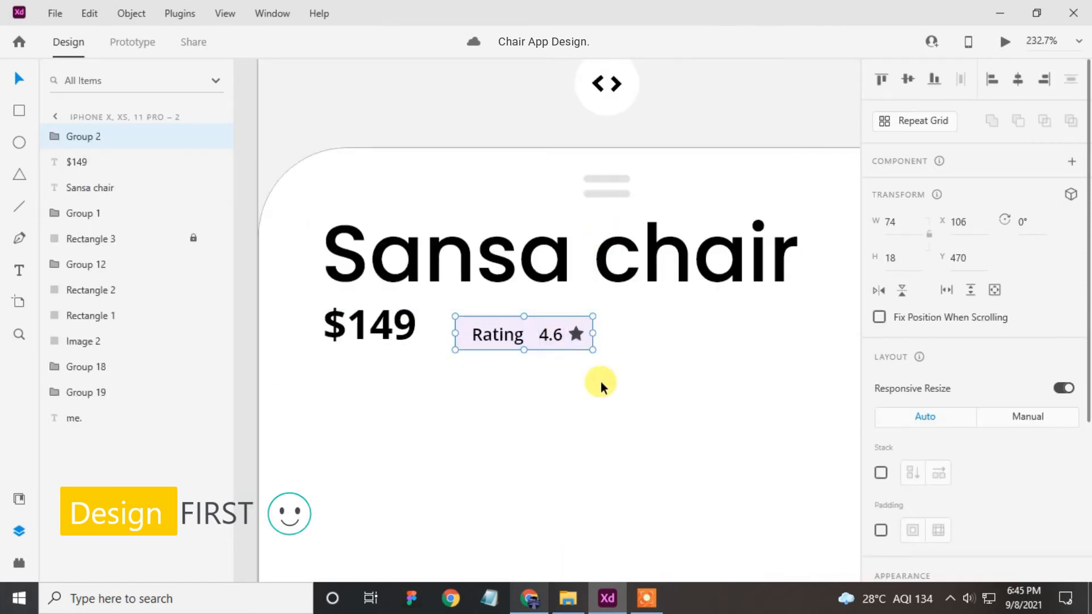
# Add the text "designed by" below the $149 price, in line with its left edge
pyautogui.scroll(-5, 603, 375)
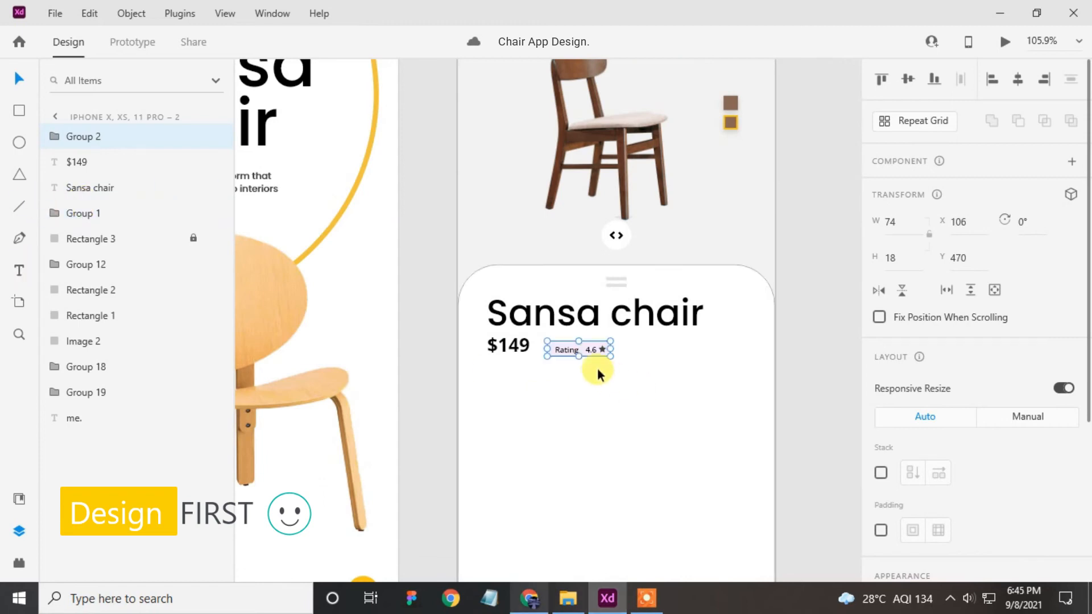
pyautogui.click(19, 270)
pyautogui.click(488, 377)
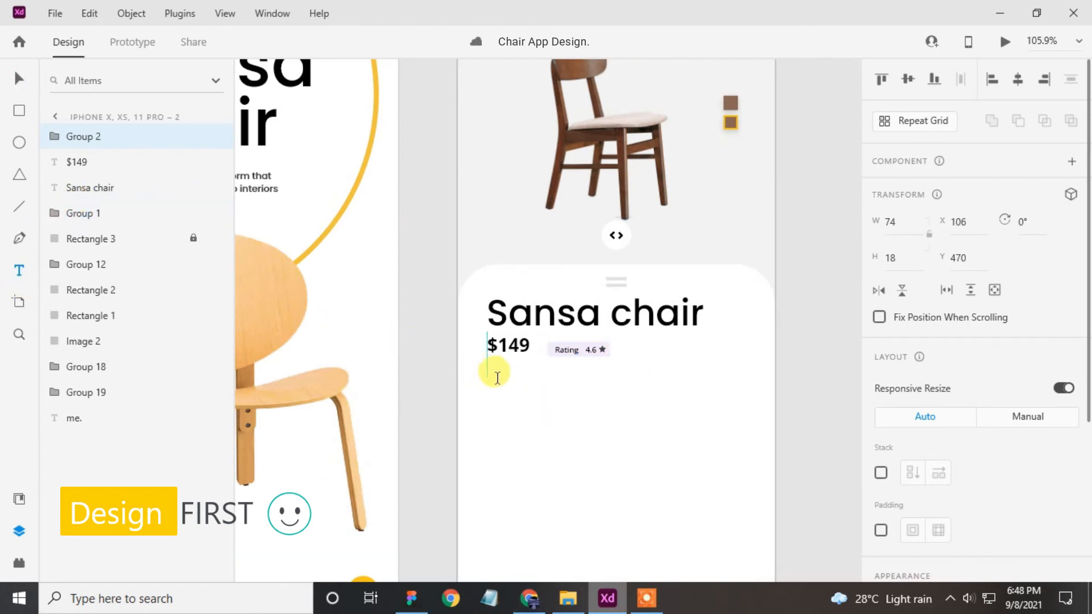
pyautogui.write('designed by')
pyautogui.click(19, 79)
# Set the "designed by" text to Segoe UI, size 14, with character spacing 18
pyautogui.click(939, 418)
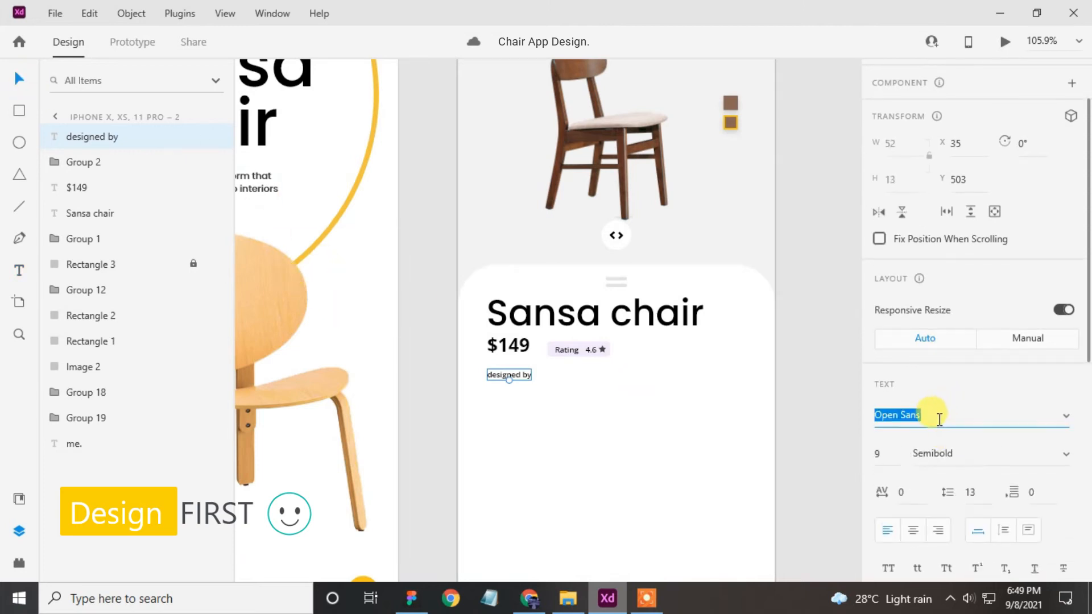
pyautogui.write('Segoe UI')
pyautogui.press('Return')
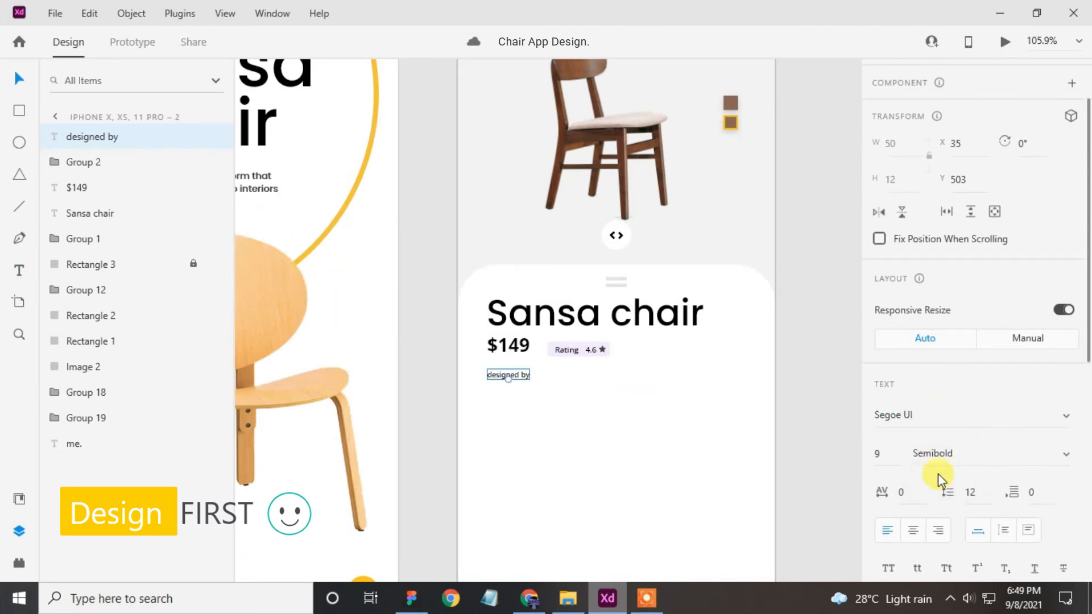
pyautogui.write('14')
pyautogui.click(910, 493)
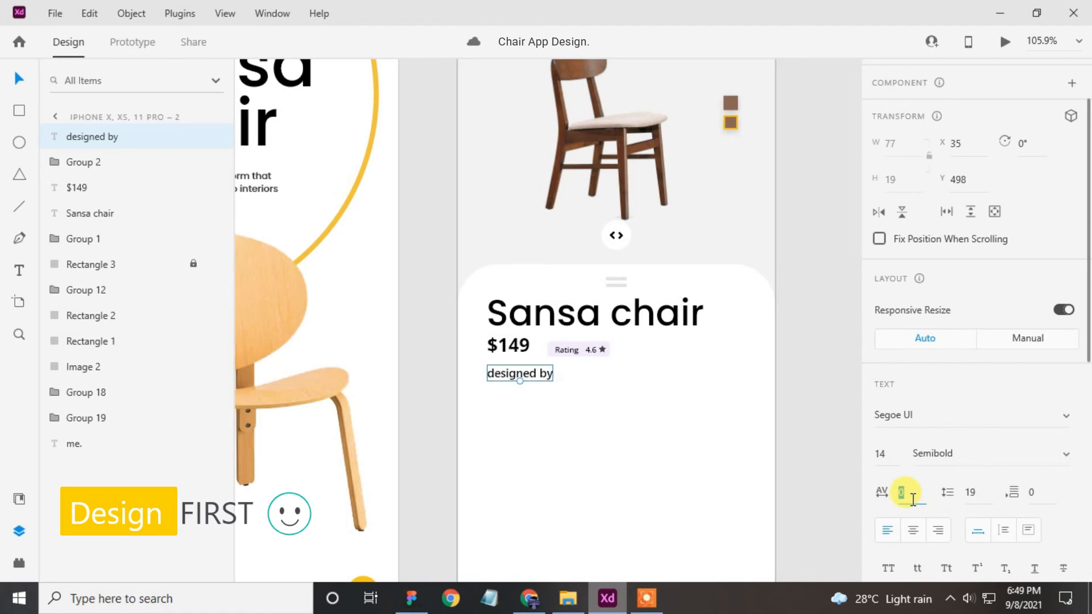
pyautogui.press('Return')
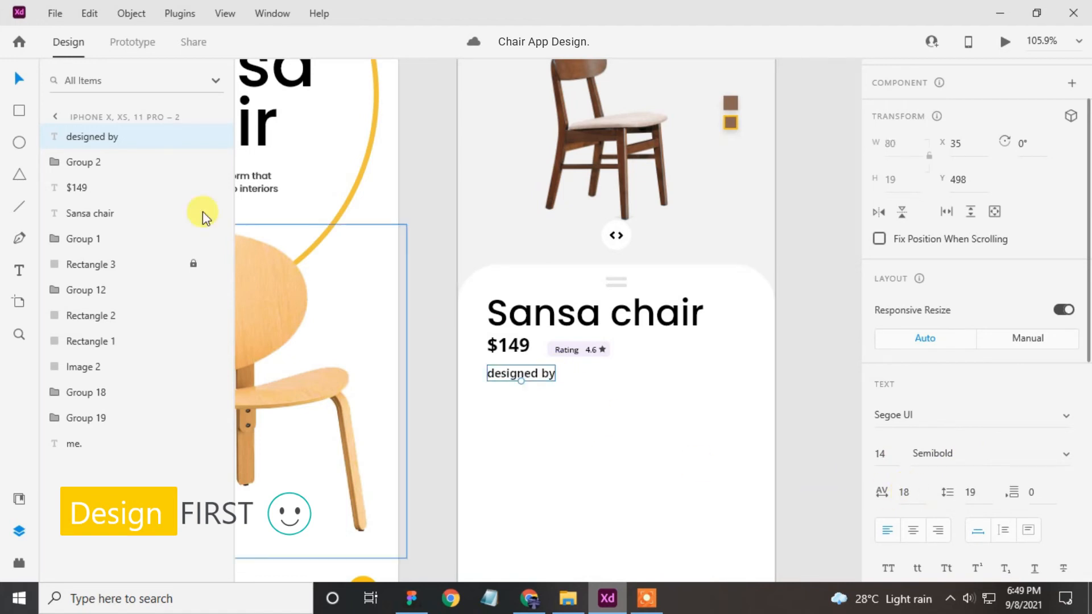
# Expand the text into a five-line chair description starting with the designer's name and ending "simplified living that stands the test of time."
pyautogui.click(20, 269)
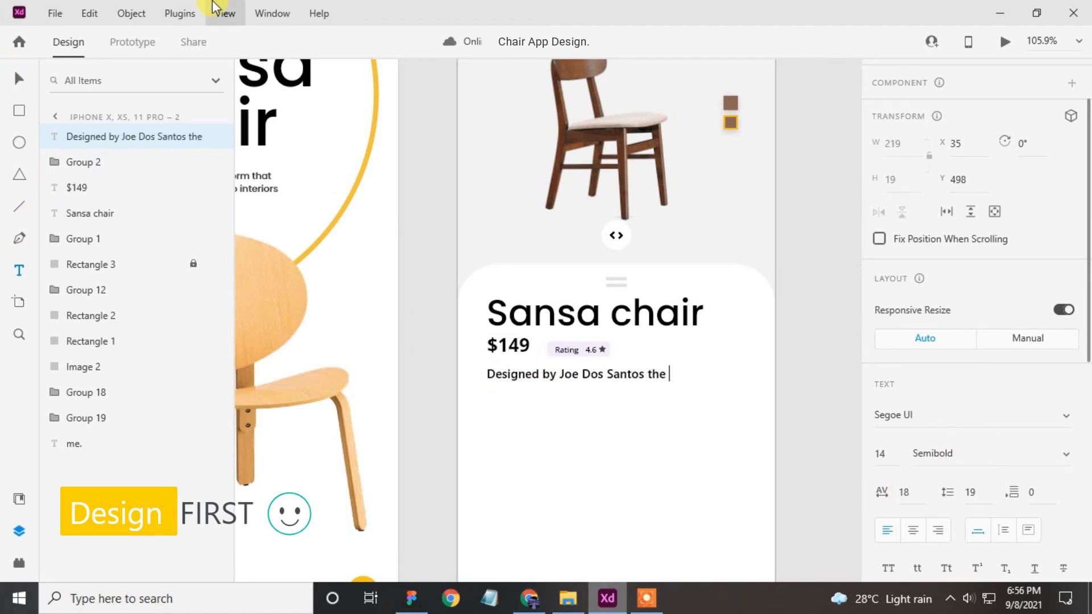
pyautogui.write('plywood chair and')
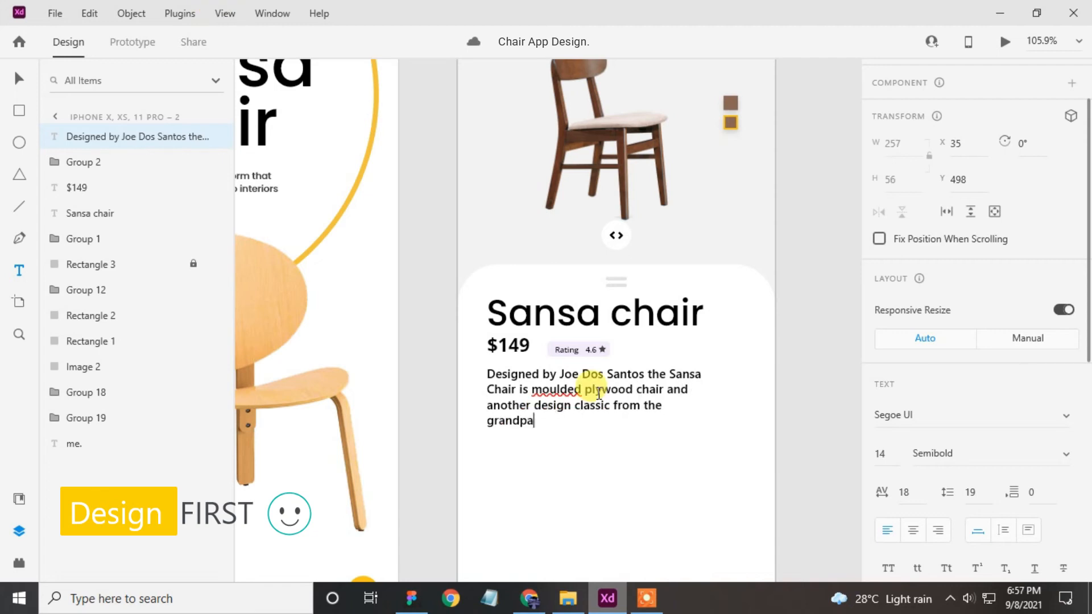
pyautogui.write('.')
pyautogui.click(651, 490)
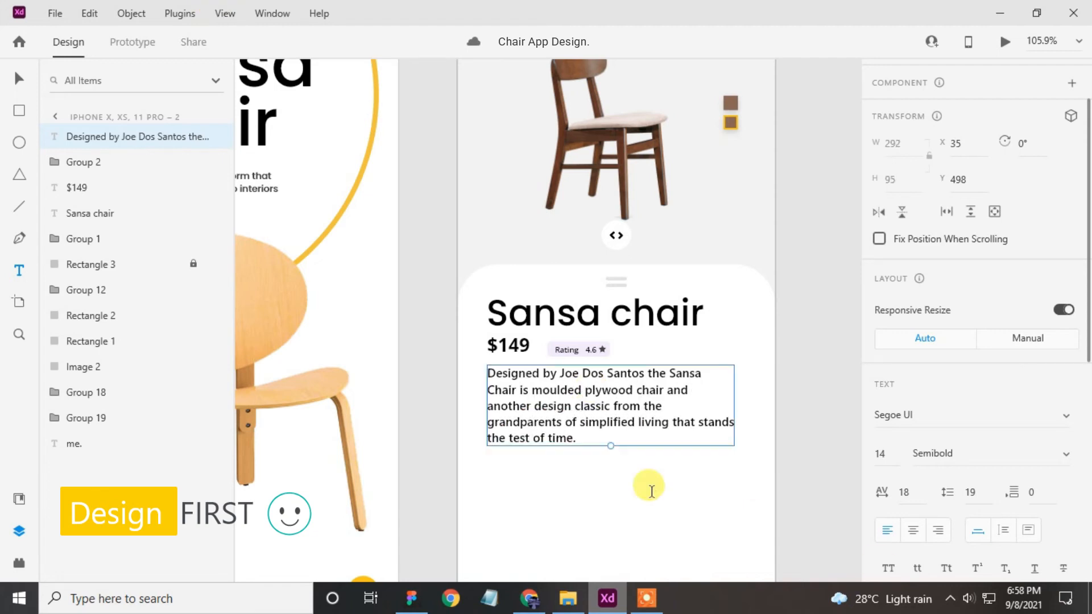
# Move the chair description paragraph down to leave more space below the price
pyautogui.click(583, 410)
pyautogui.click(19, 79)
pyautogui.click(602, 405)
pyautogui.moveTo(602, 404); pyautogui.dragTo(606, 432)
# Add the text "Read more" below the chair description
pyautogui.scroll(-1, 570, 449)
pyautogui.click(19, 271)
pyautogui.click(492, 484)
pyautogui.write('Read more')
pyautogui.click(19, 79)
# Format "Read more" as underlined Poppins SemiBold, size 12, and line it up with the description at X 35, Y 657
pyautogui.scroll(-2, 1018, 478)
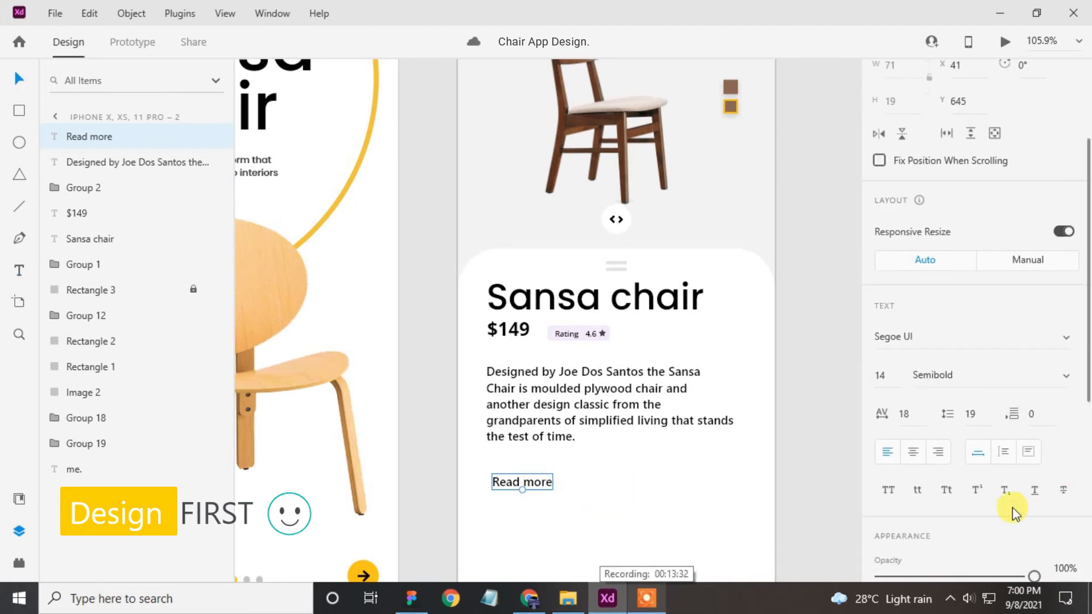
pyautogui.click(1035, 490)
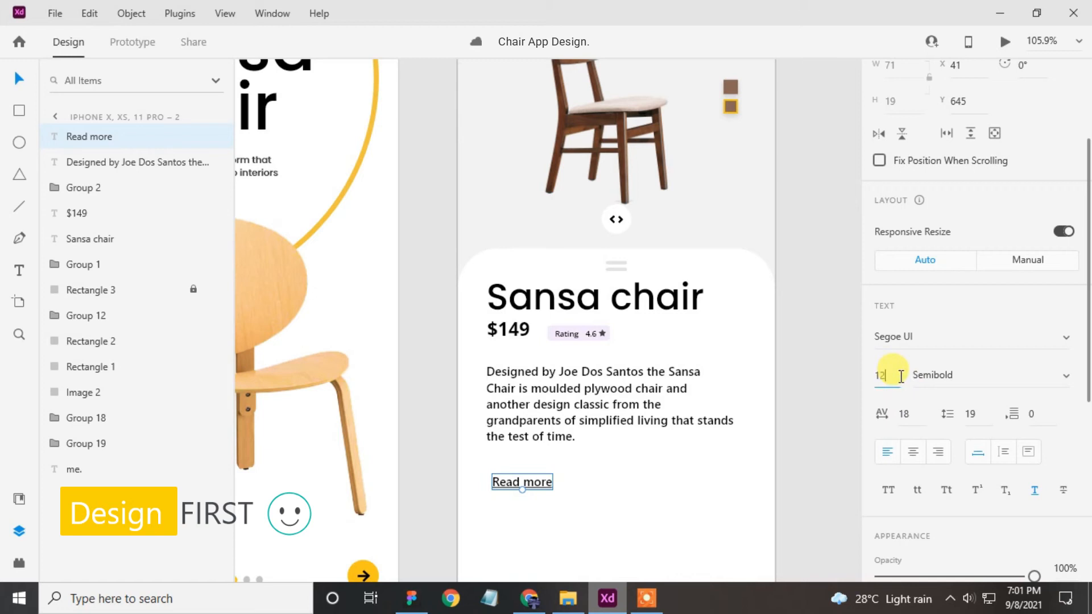
pyautogui.click(932, 341)
pyautogui.write('Poppins')
pyautogui.press('Return')
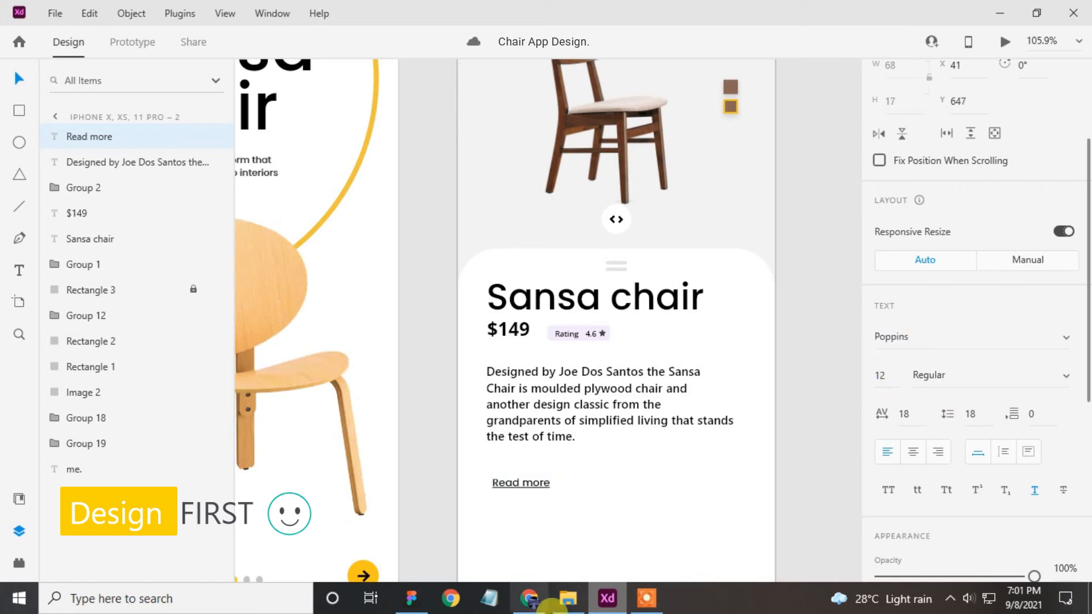
pyautogui.click(1072, 376)
pyautogui.click(967, 507)
pyautogui.moveTo(523, 482); pyautogui.dragTo(520, 492)
# Draw a rectangle of about 94 by 38 below "Read more" near the artboard's lower edge
pyautogui.scroll(-2, 619, 464)
pyautogui.scroll(-5, 619, 461)
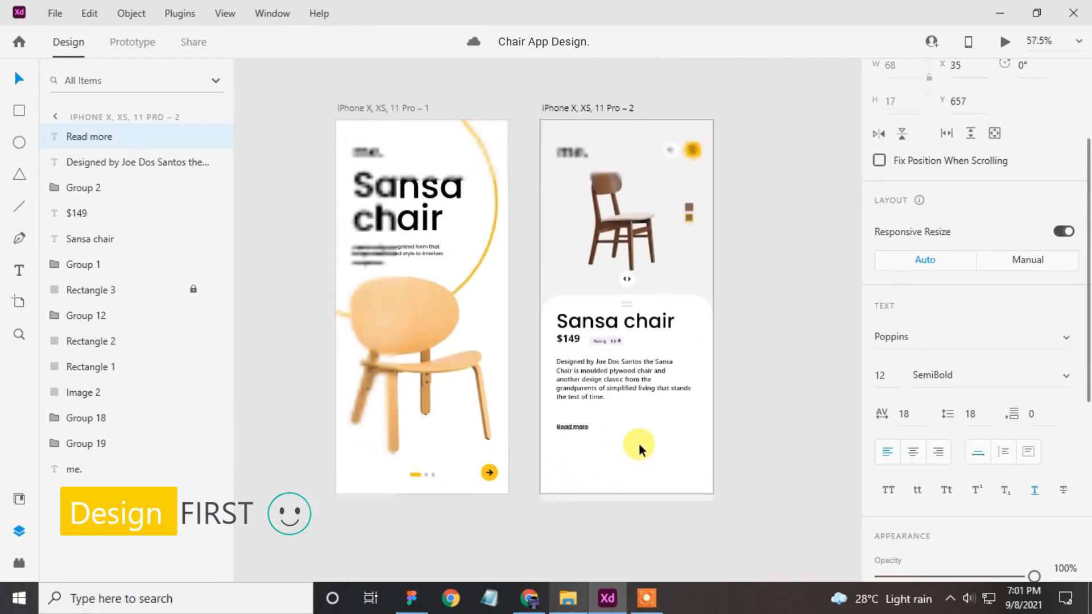
pyautogui.scroll(4, 640, 442)
pyautogui.press('r')
pyautogui.moveTo(514, 483); pyautogui.dragTo(576, 508)
pyautogui.click(28, 82)
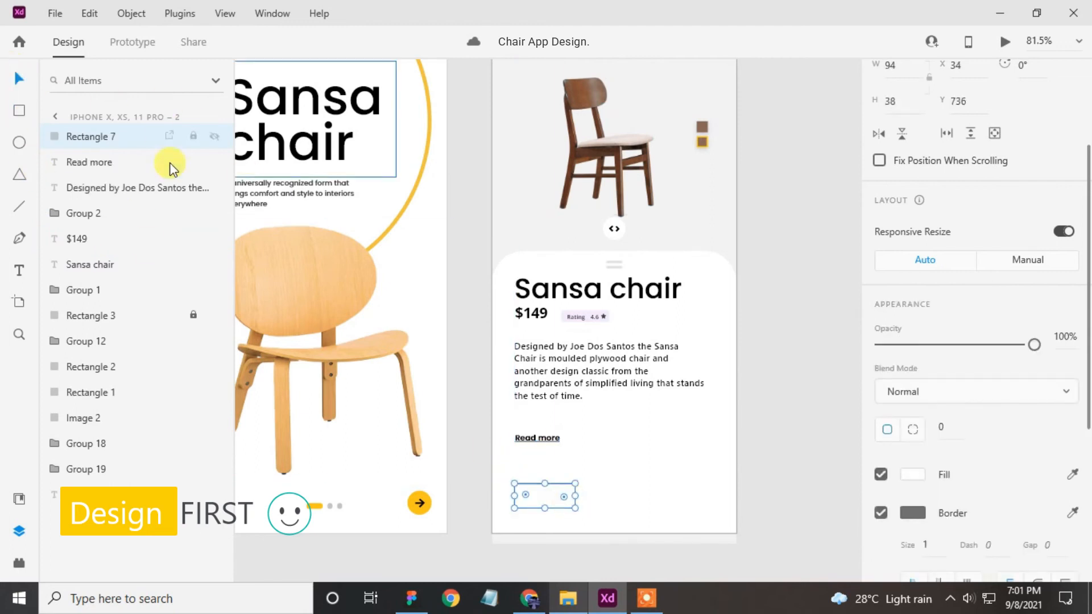
# Set the new rectangle to width 113 and height 44 with corner radius 10
pyautogui.scroll(3, 939, 211)
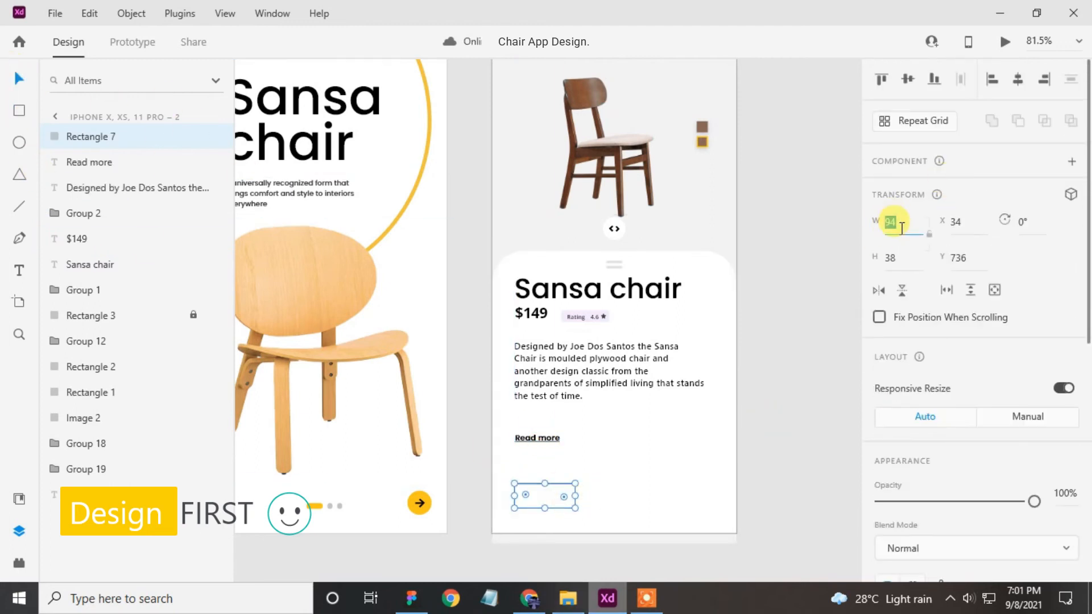
pyautogui.click(900, 255)
pyautogui.write('44')
pyautogui.scroll(-2, 939, 398)
pyautogui.click(962, 505)
pyautogui.write('10')
pyautogui.press('Return')
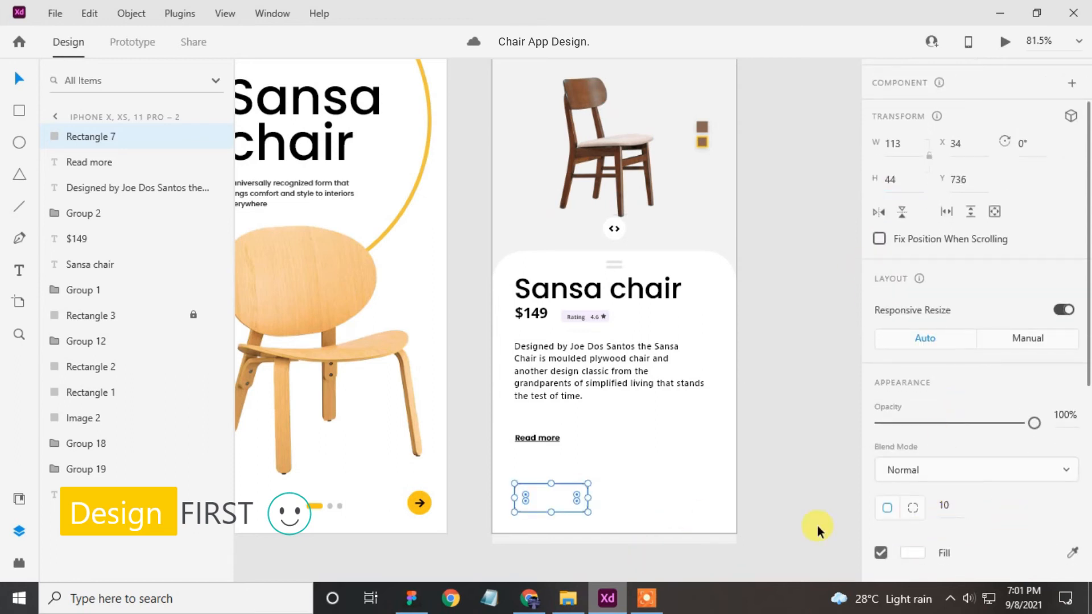
# Remove the rectangle's border and fill it with the yellow sampled from the first screen's arrow button
pyautogui.scroll(-4, 903, 373)
pyautogui.click(909, 322)
pyautogui.click(856, 389)
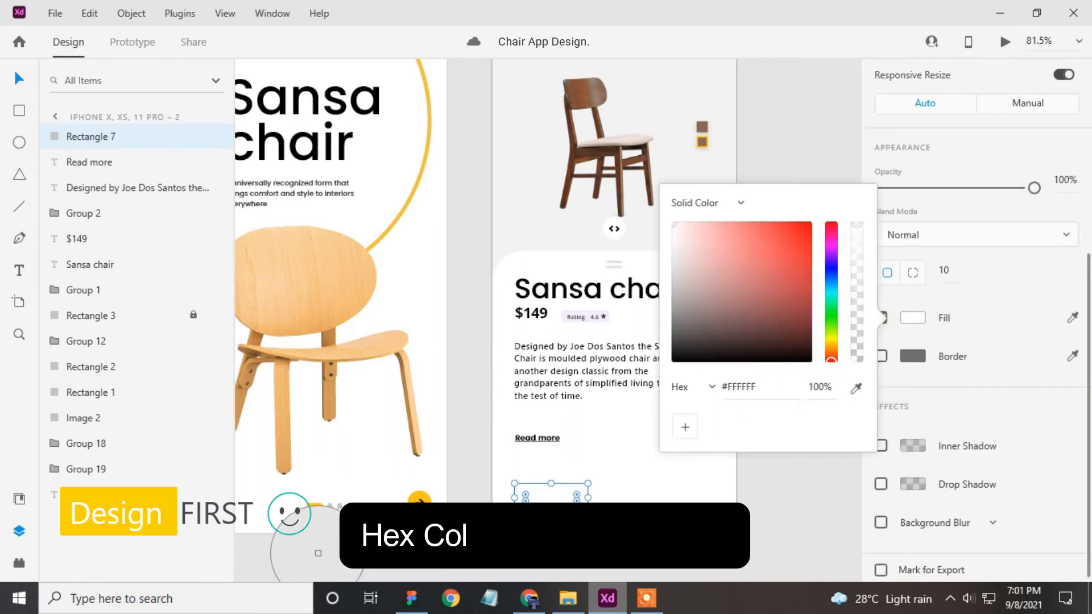
pyautogui.click(426, 504)
# Add the text "Add to Cart" on the yellow rectangle and center it on the shape
pyautogui.click(91, 315)
pyautogui.press('t')
pyautogui.click(531, 498)
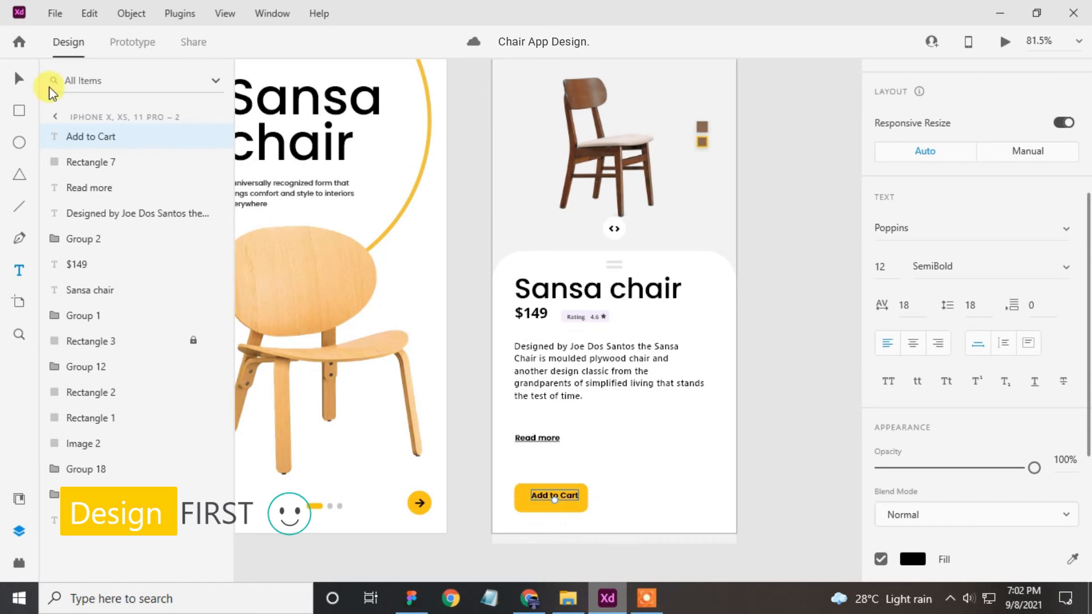
pyautogui.keyDown('shift'); pyautogui.click(534, 506); pyautogui.keyUp('shift')
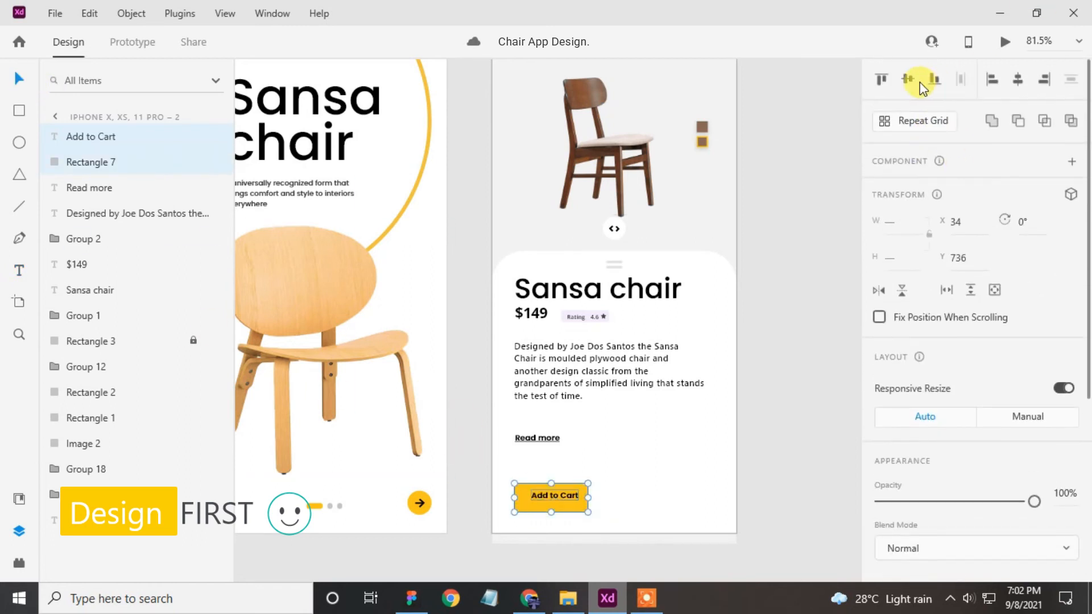
pyautogui.click(616, 475)
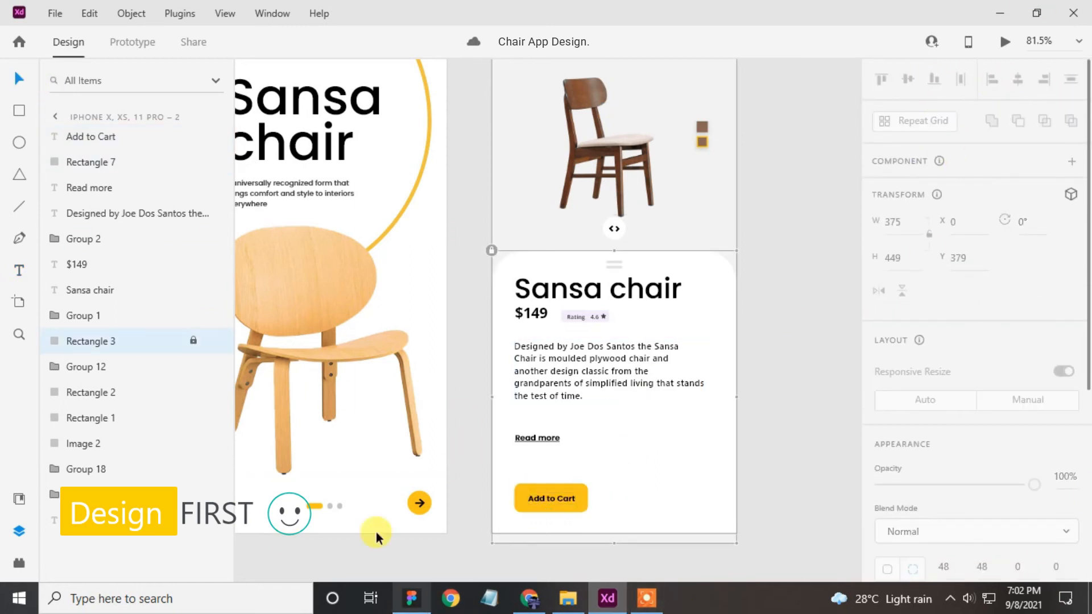
# Group the "Add to Cart" text with its yellow rectangle
pyautogui.moveTo(554, 473); pyautogui.dragTo(573, 488)
pyautogui.rightClick(560, 494)
pyautogui.click(665, 219)
# Draw a rectangle to the right of the "Add to Cart" button and size it 83 by 44
pyautogui.click(19, 110)
pyautogui.moveTo(602, 482); pyautogui.dragTo(662, 519)
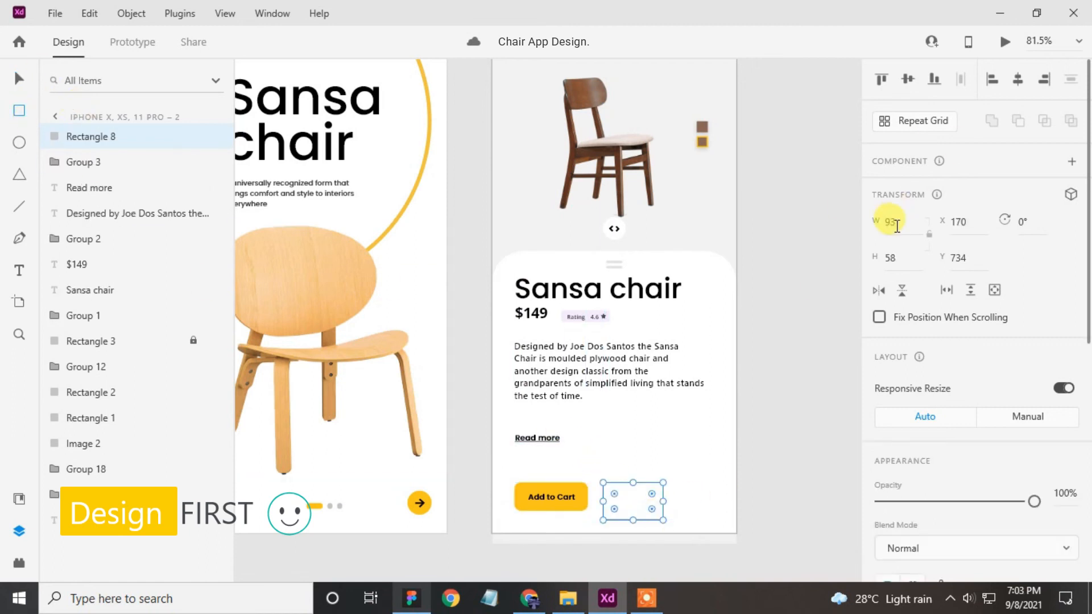
pyautogui.click(896, 224)
pyautogui.click(19, 79)
pyautogui.click(906, 219)
pyautogui.write('8')
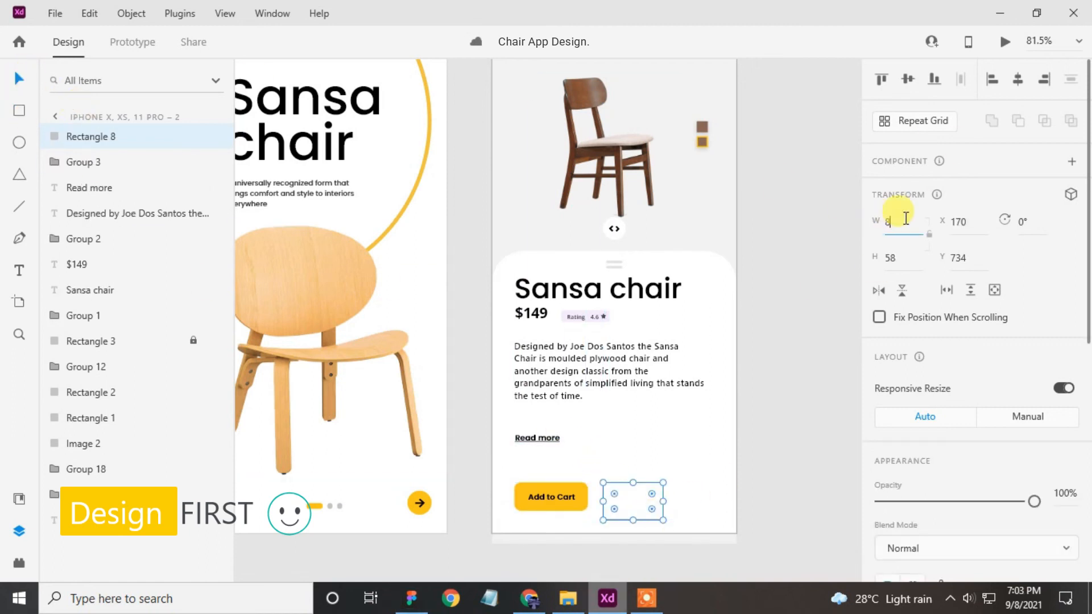
pyautogui.write('3')
pyautogui.click(907, 259)
pyautogui.write('44')
# Give the rectangle corner radius 12, no border and fill #F2F2F2, and shift it slightly closer to the "Add to Cart" button
pyautogui.scroll(-4, 931, 390)
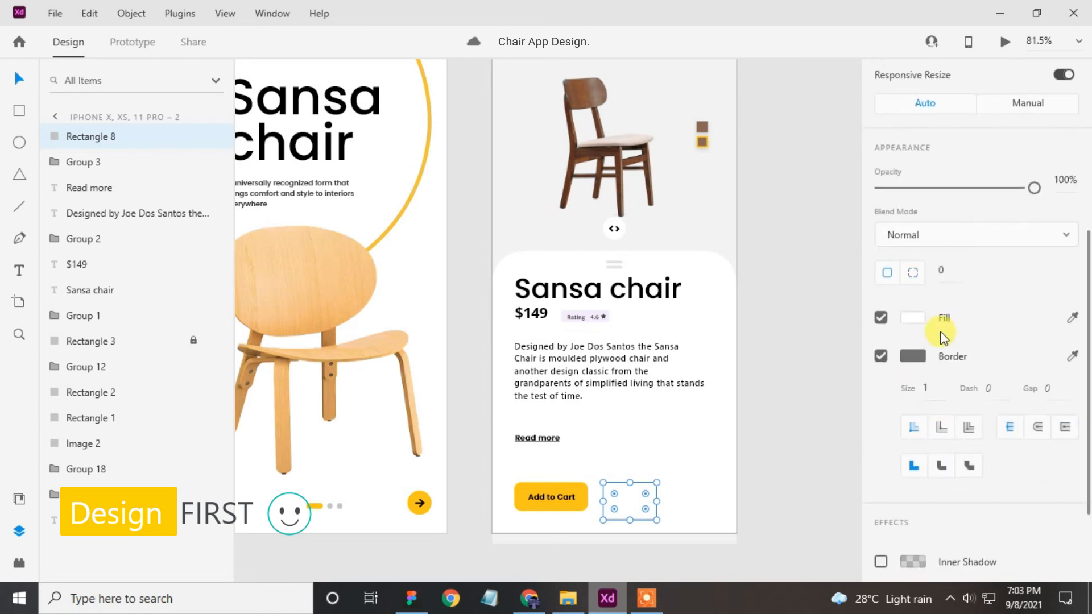
pyautogui.write('12')
pyautogui.click(880, 357)
pyautogui.click(912, 317)
pyautogui.click(769, 391)
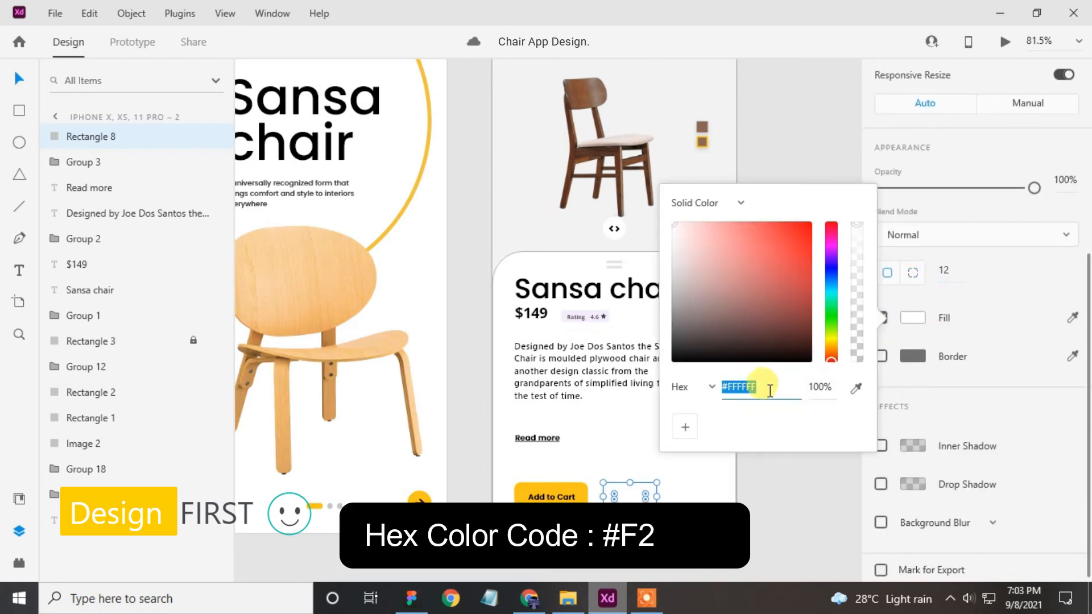
pyautogui.write('f2f2f2')
pyautogui.press('Return')
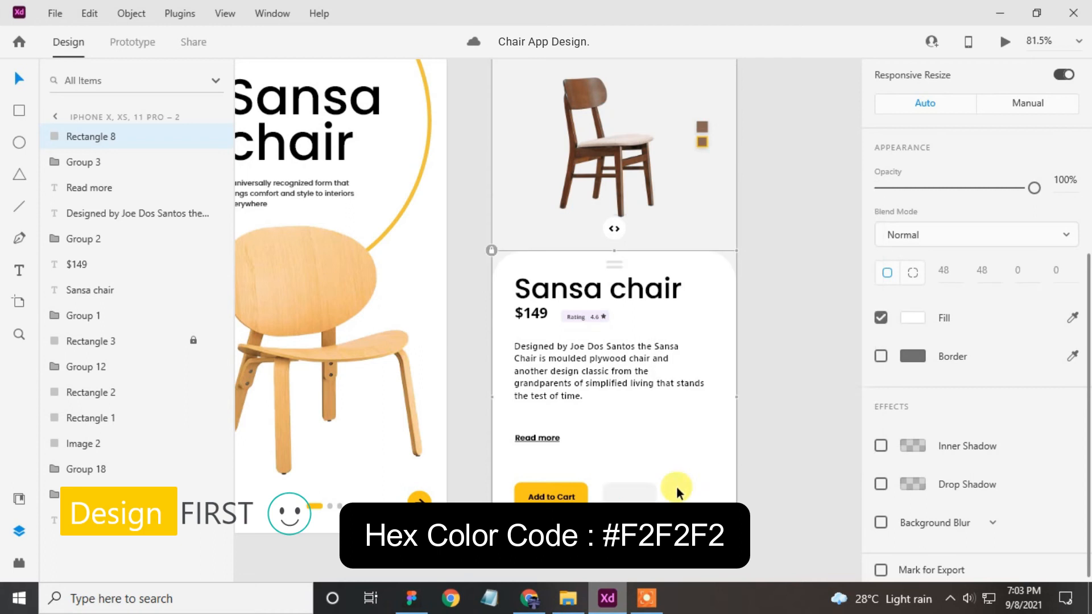
pyautogui.moveTo(627, 497); pyautogui.dragTo(623, 496)
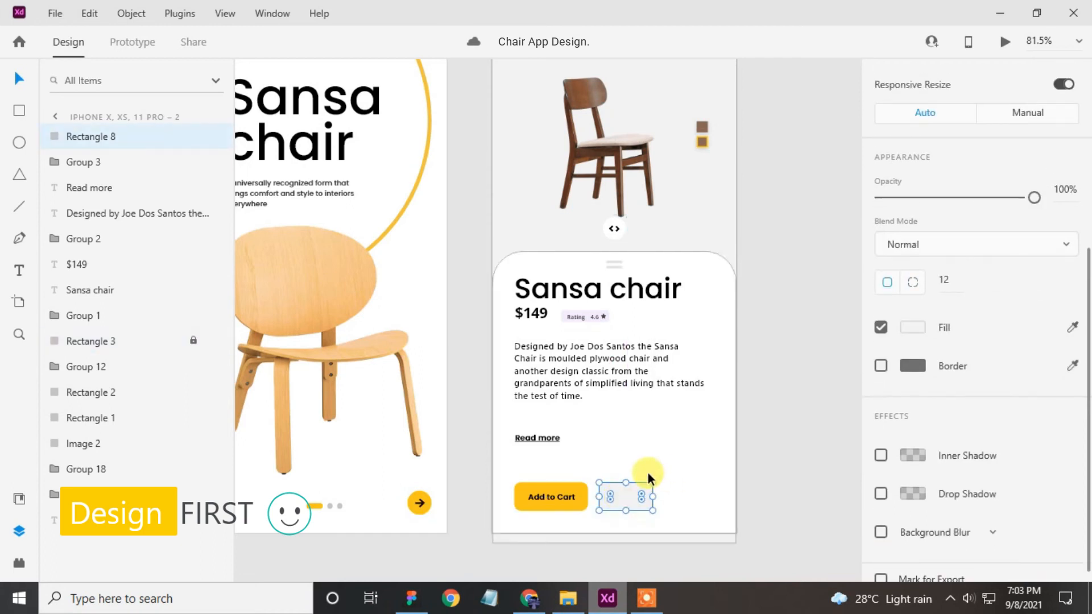
# Draw a horizontal dash about 7 wide with the Pen tool inside the gray box and set its border size to 2
pyautogui.click(19, 238)
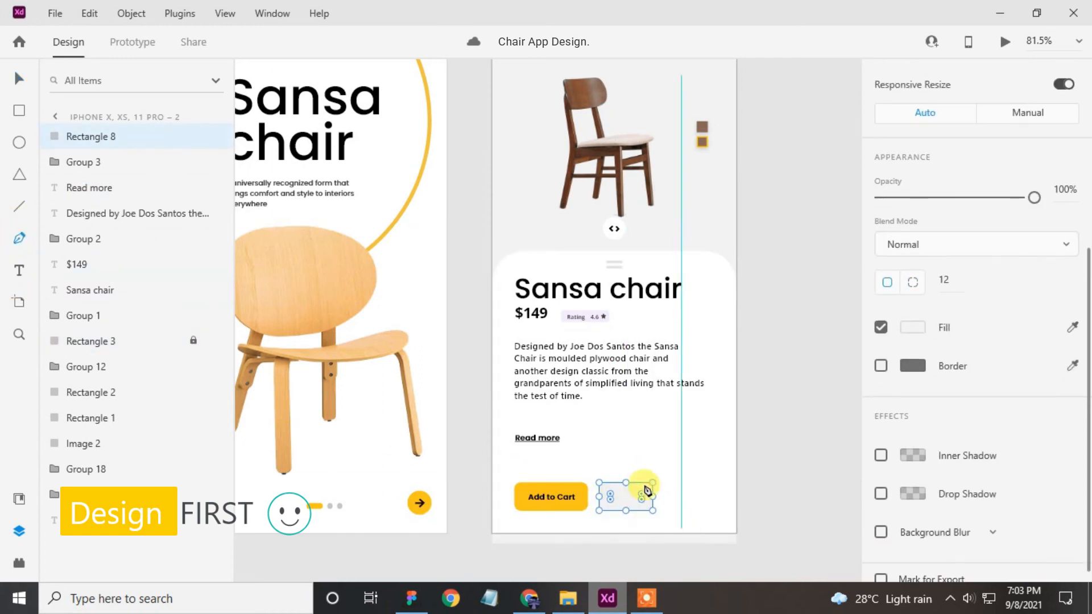
pyautogui.scroll(3, 622, 486)
pyautogui.click(595, 504)
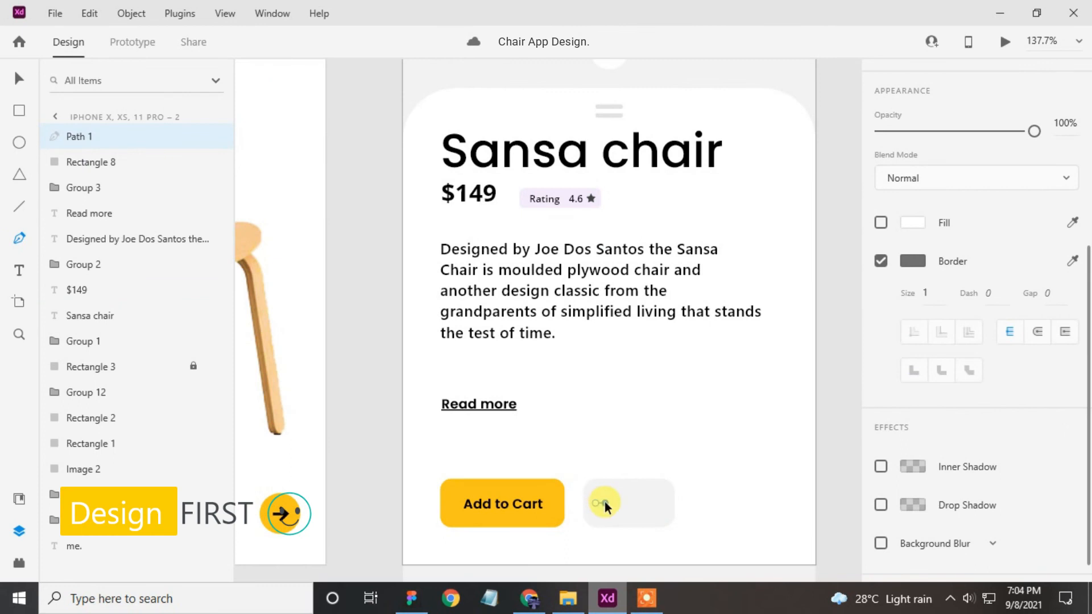
pyautogui.click(20, 78)
pyautogui.scroll(-1, 918, 370)
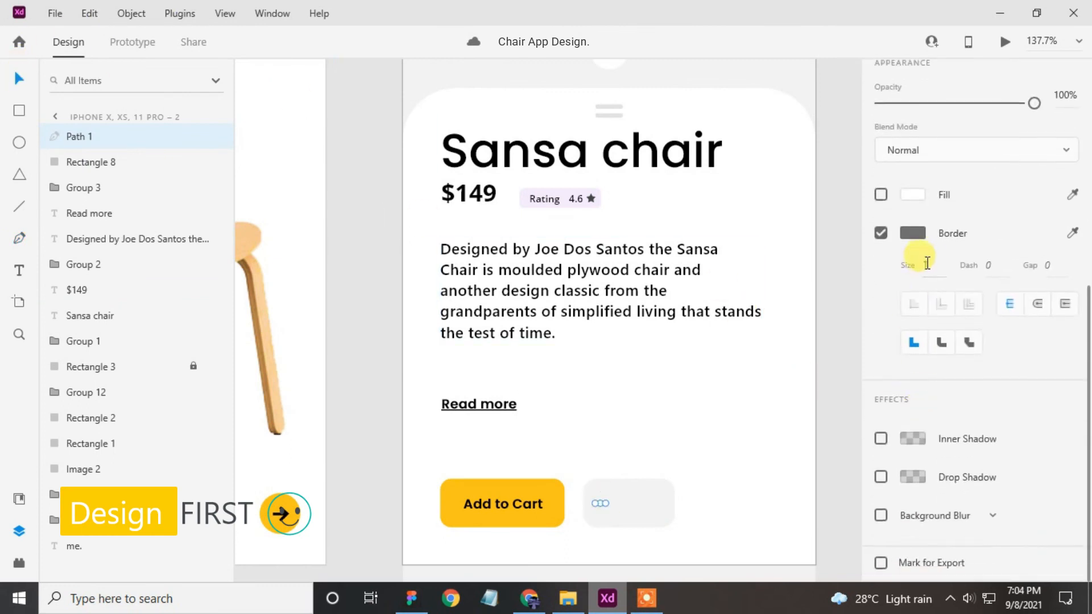
pyautogui.write('2')
# Change the dash's border color to black
pyautogui.scroll(3, 617, 504)
pyautogui.click(539, 487)
pyautogui.click(913, 311)
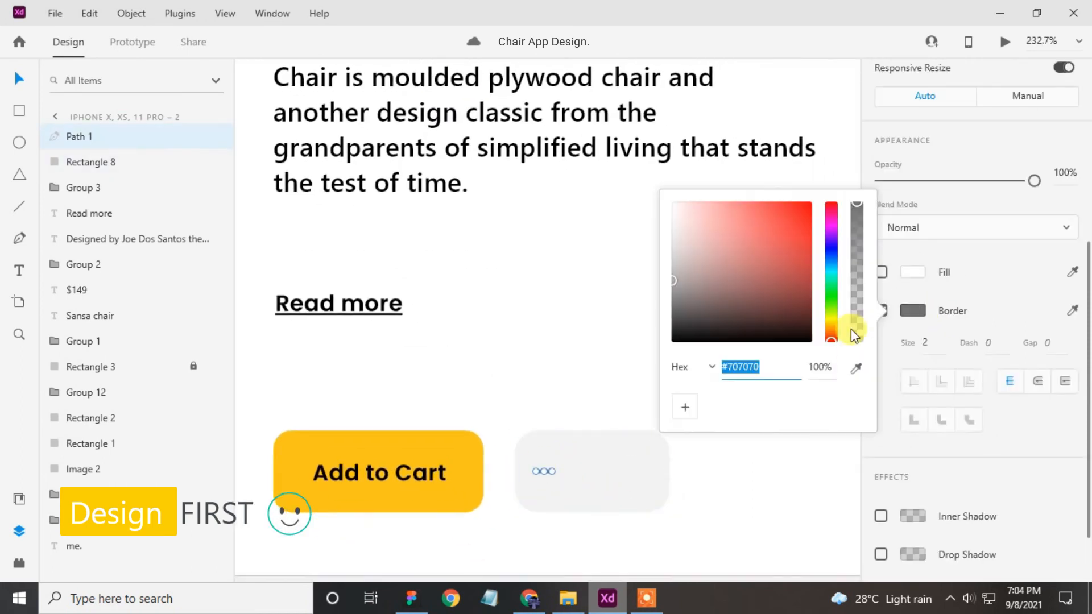
pyautogui.moveTo(672, 281); pyautogui.dragTo(667, 351)
pyautogui.click(583, 474)
# Repeat the dash into a row of three across the gray box with Repeat Grid, and ungroup the grid
pyautogui.scroll(1, 547, 470)
pyautogui.click(548, 471)
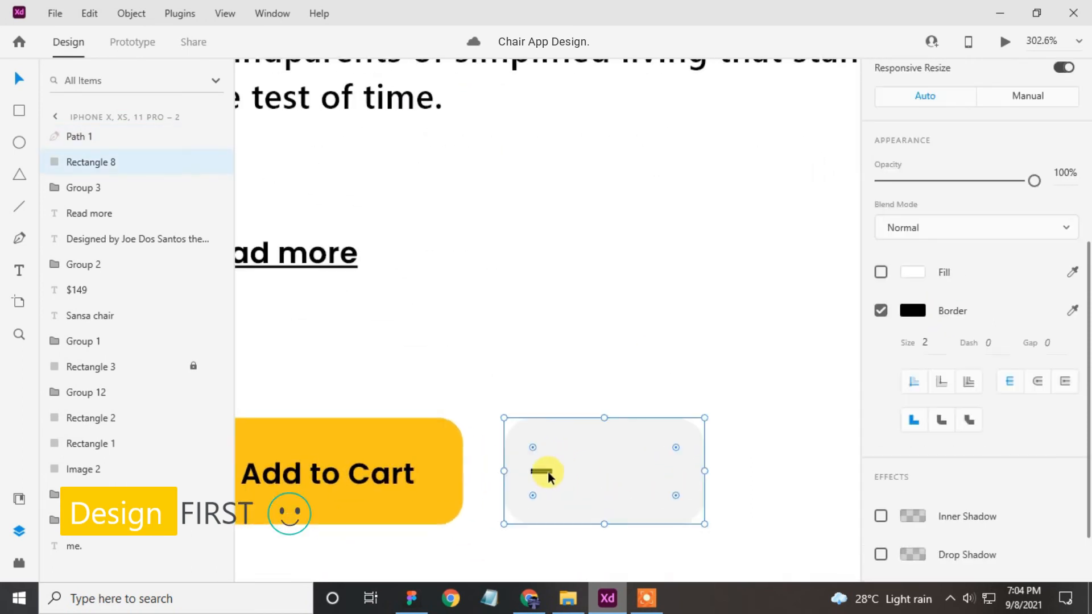
pyautogui.moveTo(548, 470); pyautogui.dragTo(639, 458)
pyautogui.scroll(5, 927, 162)
pyautogui.click(933, 119)
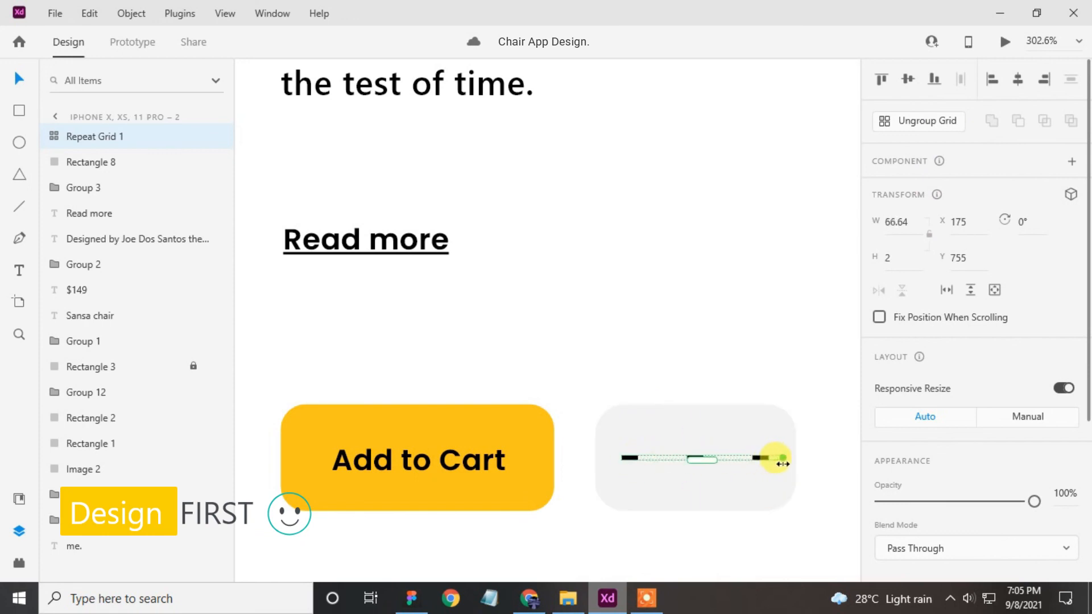
pyautogui.click(916, 121)
# Move the end dash nearer the gray box's edge, shift the middle dash beside it and rotate the middle dash to 90°
pyautogui.scroll(4, 769, 462)
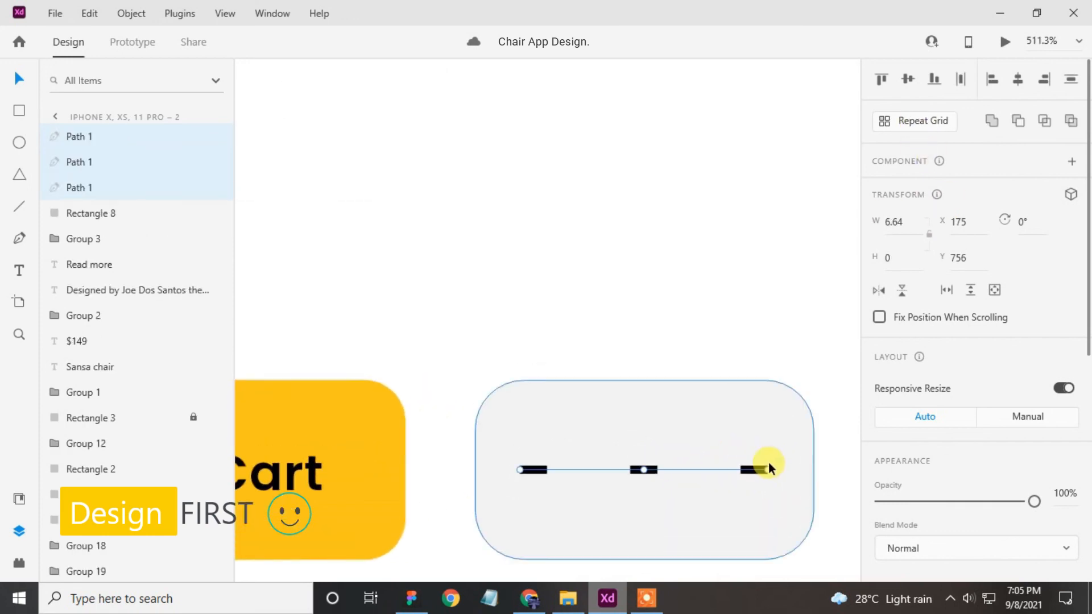
pyautogui.click(740, 471)
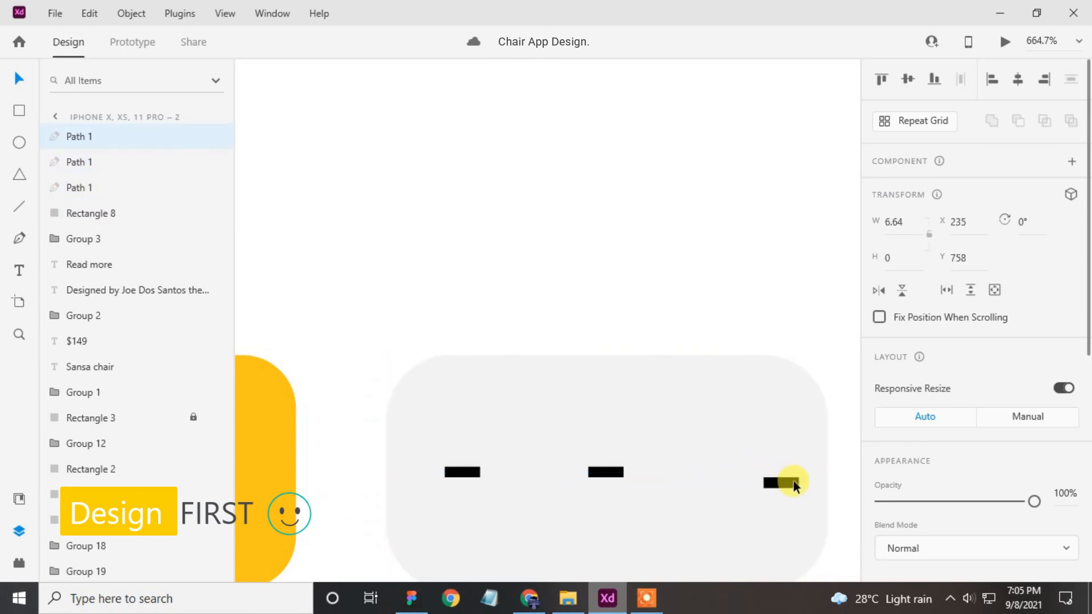
pyautogui.click(606, 471)
pyautogui.moveTo(606, 471); pyautogui.dragTo(724, 516)
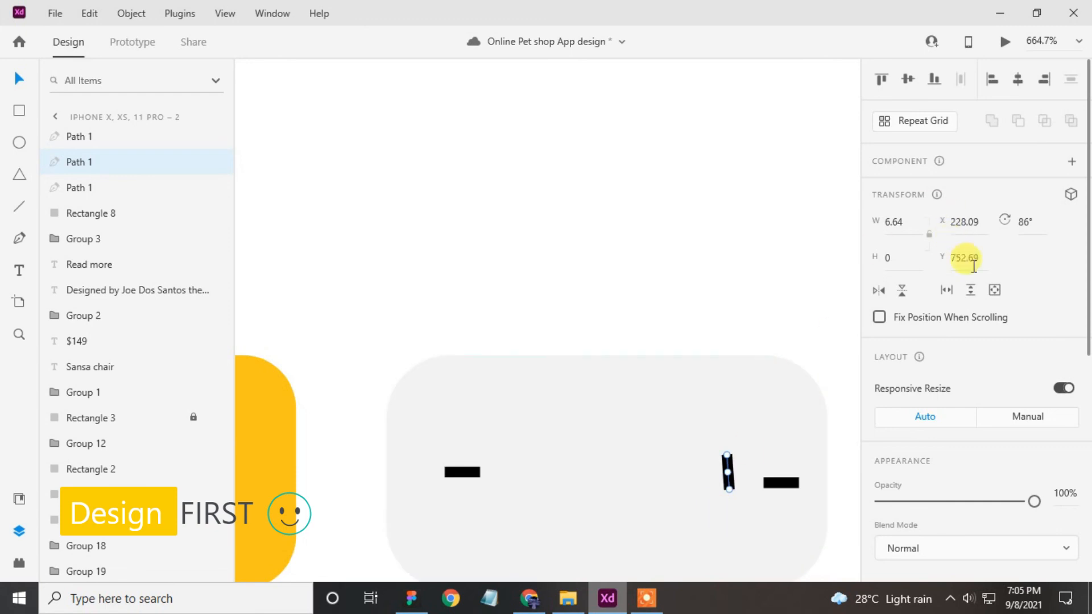
pyautogui.click(1027, 206)
pyautogui.write('90')
pyautogui.press('Return')
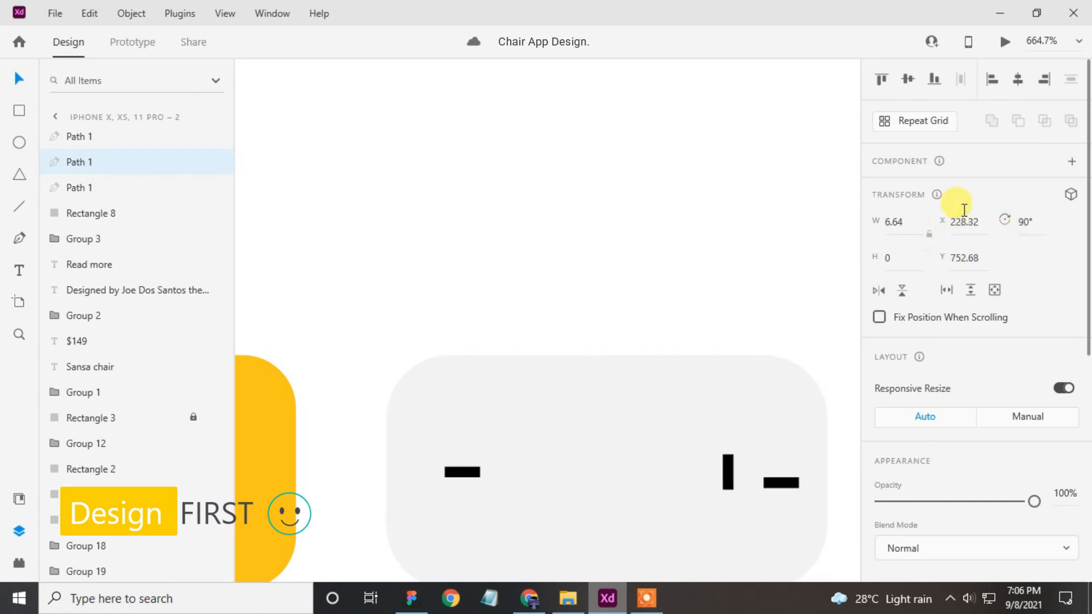
# Cross the vertical dash over the horizontal one to form a plus sign and group the two paths
pyautogui.scroll(1, 730, 471)
pyautogui.moveTo(729, 470); pyautogui.dragTo(797, 518)
pyautogui.moveTo(803, 470); pyautogui.dragTo(802, 480)
pyautogui.keyDown('shift'); pyautogui.click(812, 487); pyautogui.keyUp('shift')
pyautogui.rightClick(811, 487)
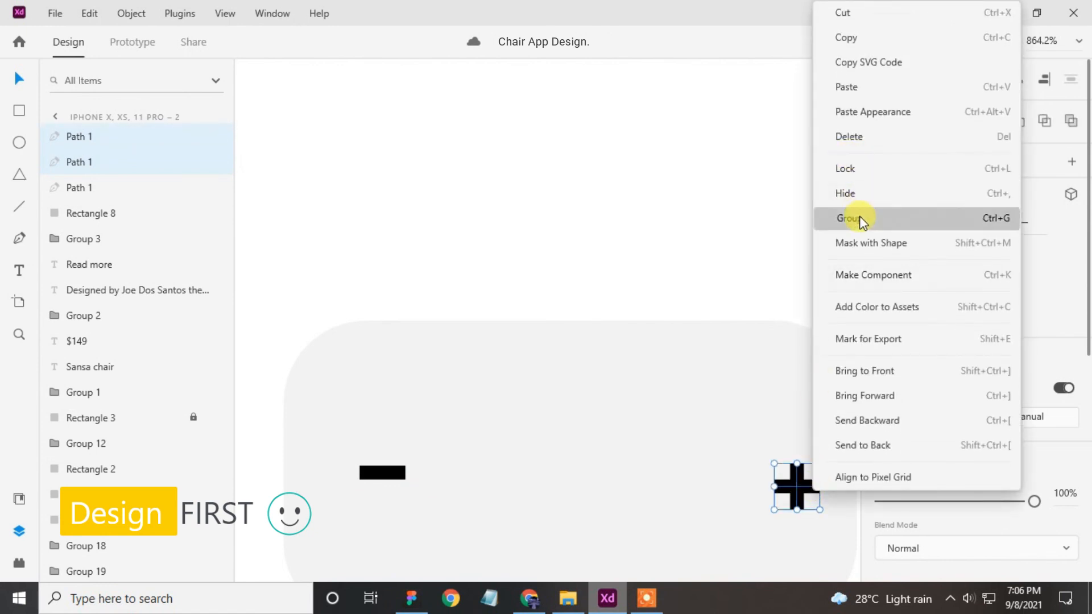
pyautogui.click(860, 221)
# Move the plus group up toward the level of the minus dash in the gray box
pyautogui.scroll(-3, 795, 487)
pyautogui.doubleClick(801, 497)
pyautogui.hotkey('ctrl', 'z')
pyautogui.moveTo(801, 498); pyautogui.dragTo(800, 492)
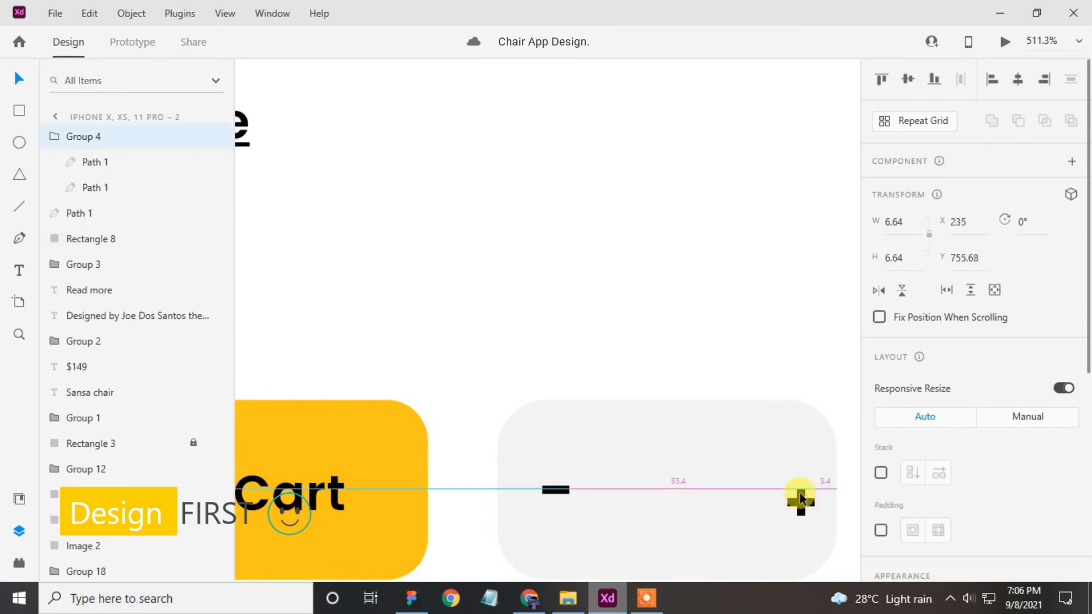
# Adjust the minus dash and the plus sign so both sit level at the vertical middle of the gray box
pyautogui.click(555, 489)
pyautogui.scroll(-1, 656, 405)
pyautogui.press('Down')
pyautogui.press('Down')
pyautogui.press('Down')
pyautogui.press('Down')
pyautogui.moveTo(628, 354); pyautogui.dragTo(512, 293)
pyautogui.press('Up')
pyautogui.press('Up')
pyautogui.scroll(-2, 575, 346)
pyautogui.moveTo(665, 346); pyautogui.dragTo(662, 340)
pyautogui.moveTo(476, 347); pyautogui.dragTo(475, 342)
pyautogui.moveTo(432, 238); pyautogui.dragTo(706, 433)
pyautogui.click(604, 239)
# Draw a rectangle about 33 by 22 between the minus and plus signs and remove its border
pyautogui.click(18, 111)
pyautogui.moveTo(507, 322); pyautogui.dragTo(611, 389)
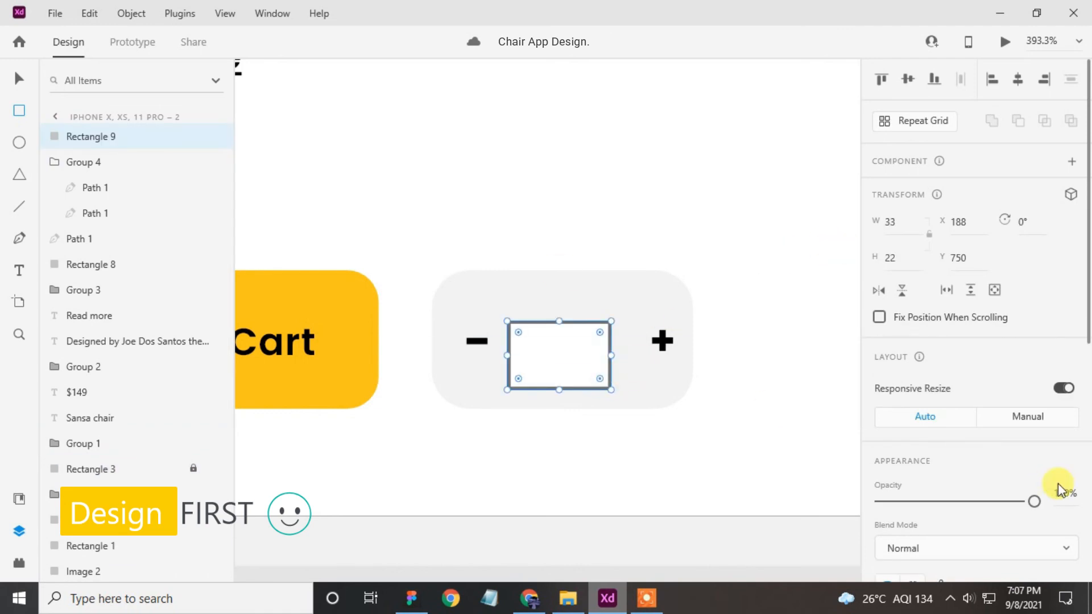
pyautogui.scroll(-4, 1053, 487)
pyautogui.click(880, 432)
# Set the white rectangle's width to 32 and height to 30
pyautogui.scroll(4, 919, 214)
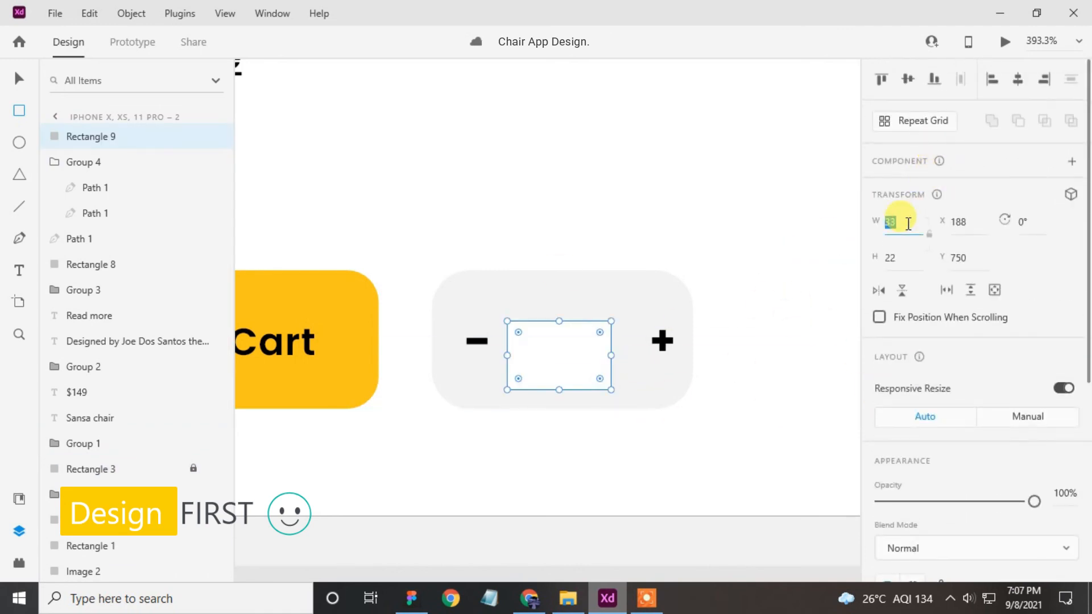
pyautogui.click(909, 257)
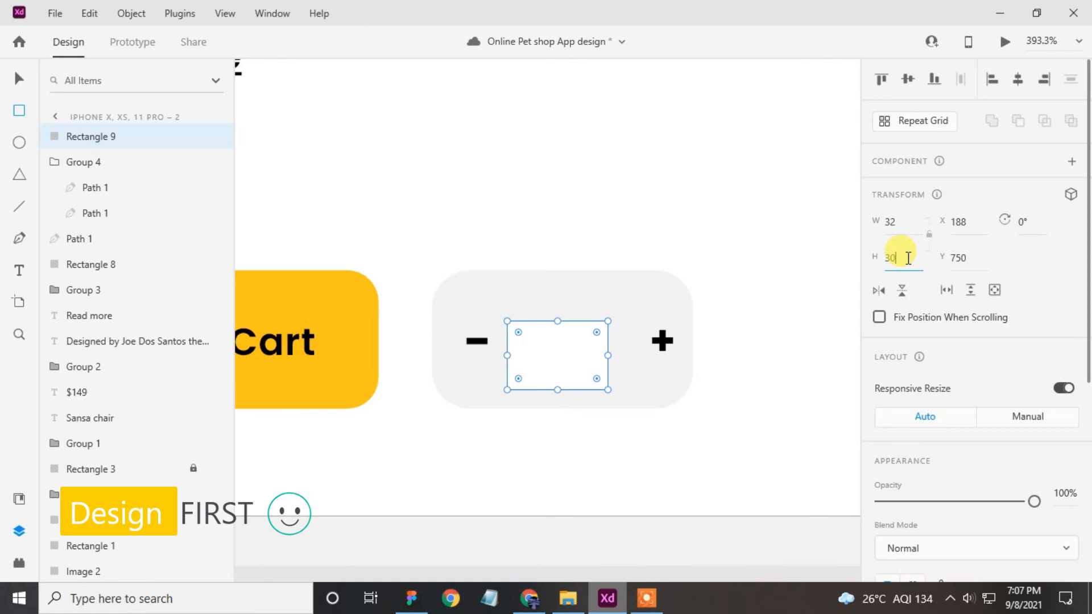
pyautogui.press('Return')
pyautogui.click(18, 79)
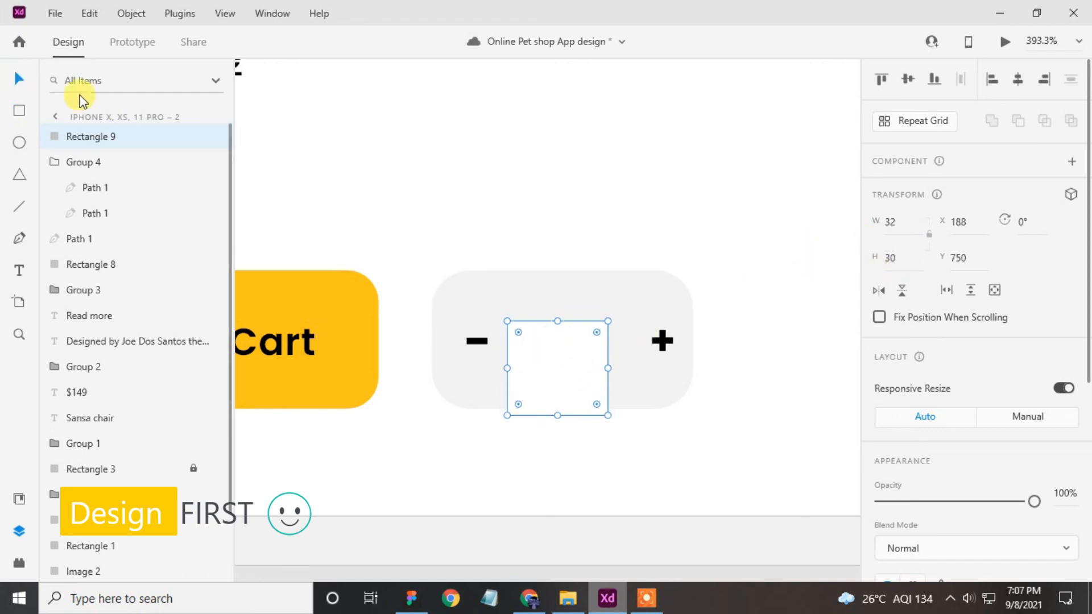
# Round the white rectangle's corners, place it between the minus and plus signs and align it to the gray box's vertical middle
pyautogui.scroll(-4, 907, 290)
pyautogui.click(956, 275)
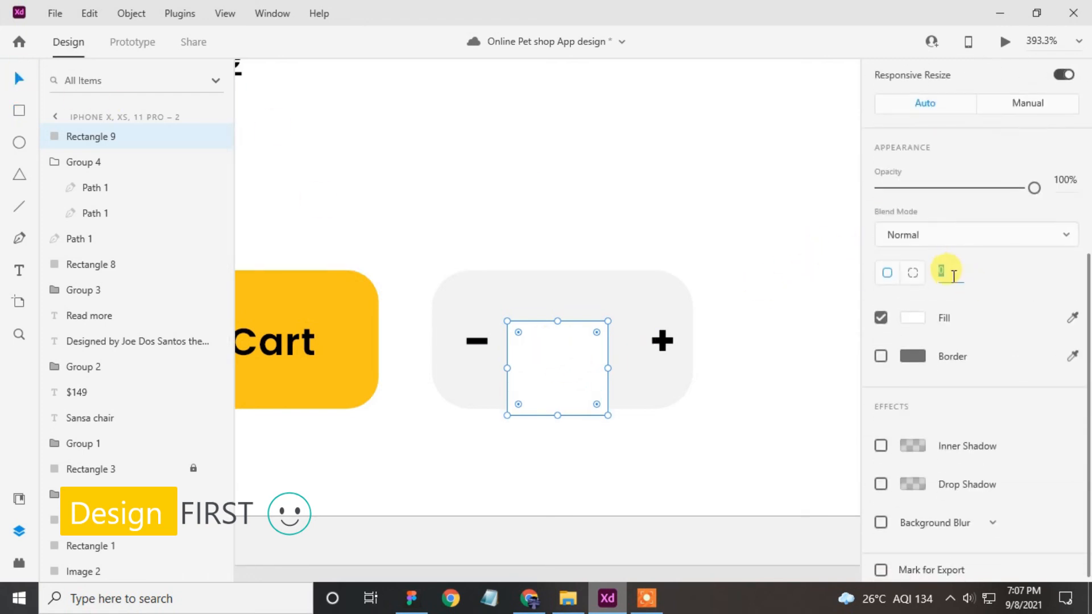
pyautogui.press('Return')
pyautogui.moveTo(575, 354); pyautogui.dragTo(590, 323)
pyautogui.keyDown('shift'); pyautogui.click(620, 316); pyautogui.keyUp('shift')
pyautogui.click(911, 77)
pyautogui.click(625, 188)
pyautogui.click(626, 188)
# Add the quantity text "01" and center it horizontally and vertically on the white rounded rectangle
pyautogui.click(20, 270)
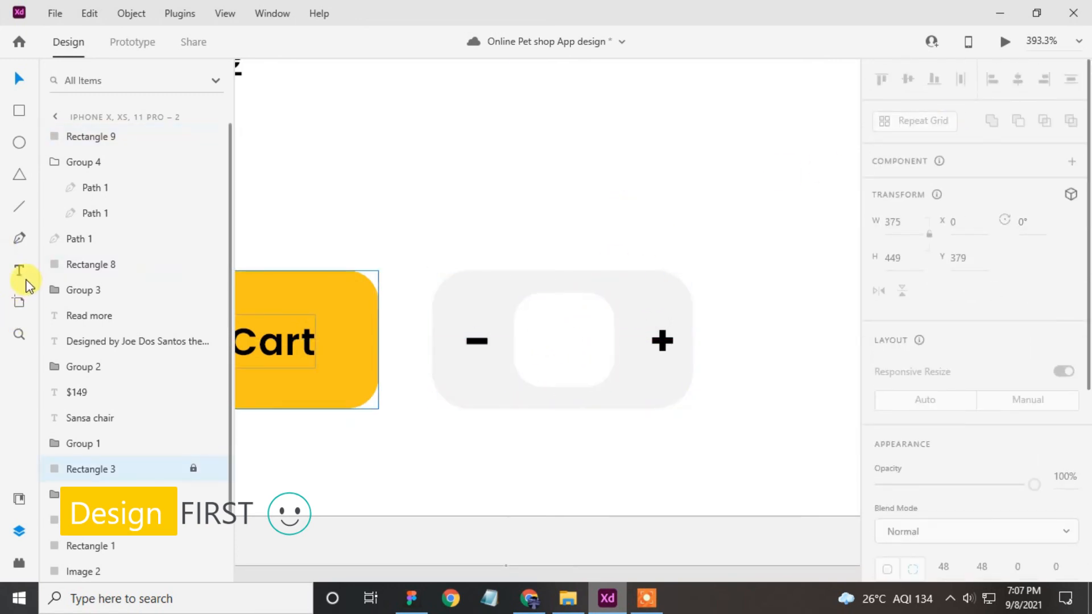
pyautogui.click(543, 336)
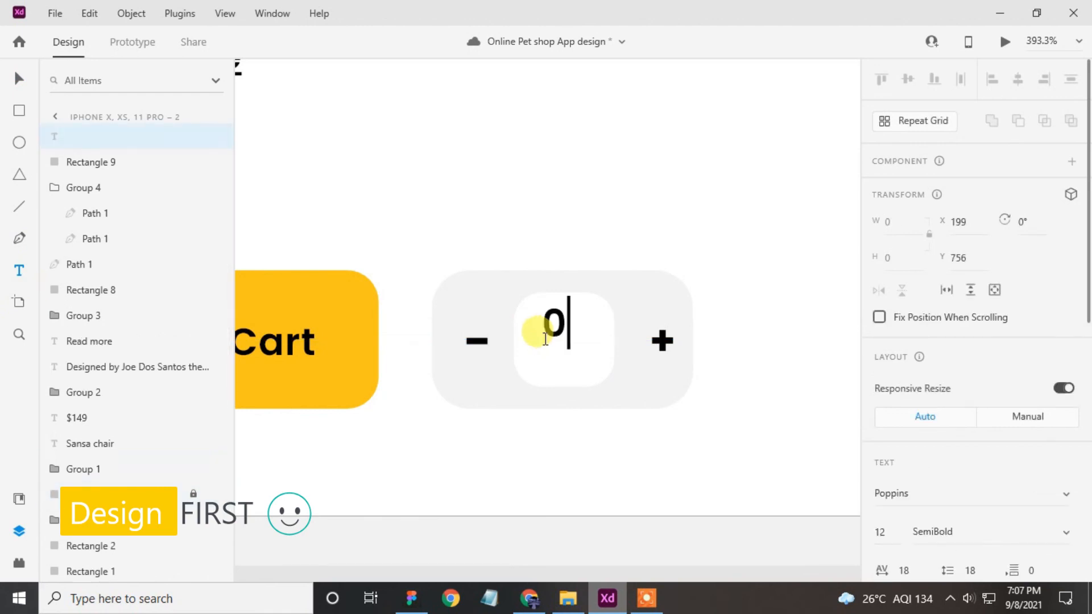
pyautogui.press('Escape')
pyautogui.keyDown('shift'); pyautogui.click(610, 315); pyautogui.keyUp('shift')
pyautogui.click(908, 79)
pyautogui.click(1017, 78)
pyautogui.click(664, 191)
pyautogui.scroll(-3, 649, 244)
pyautogui.scroll(-8, 649, 244)
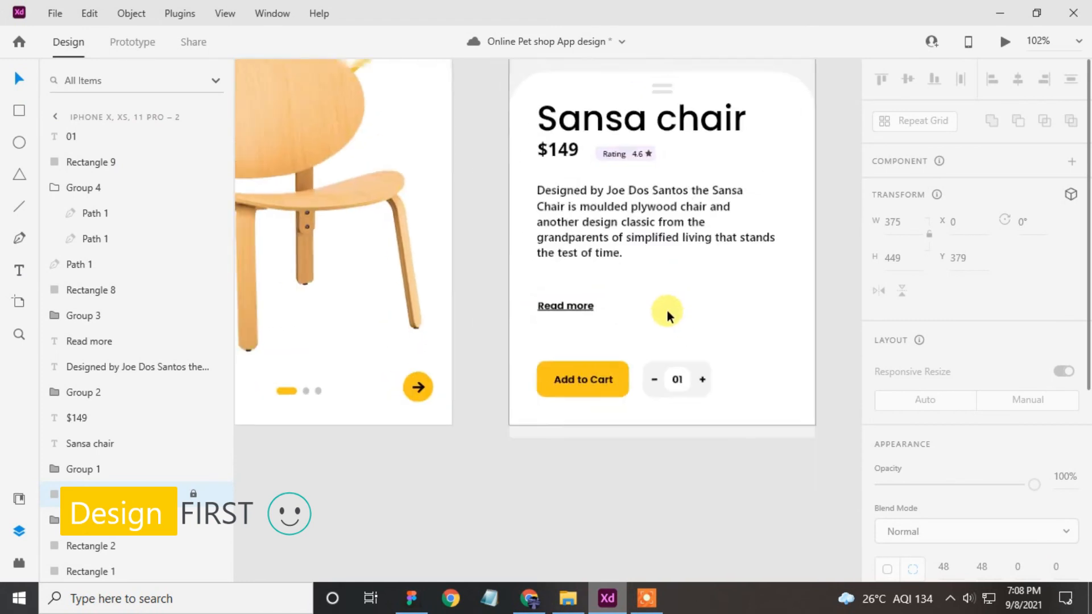
pyautogui.moveTo(578, 242); pyautogui.dragTo(550, 327)
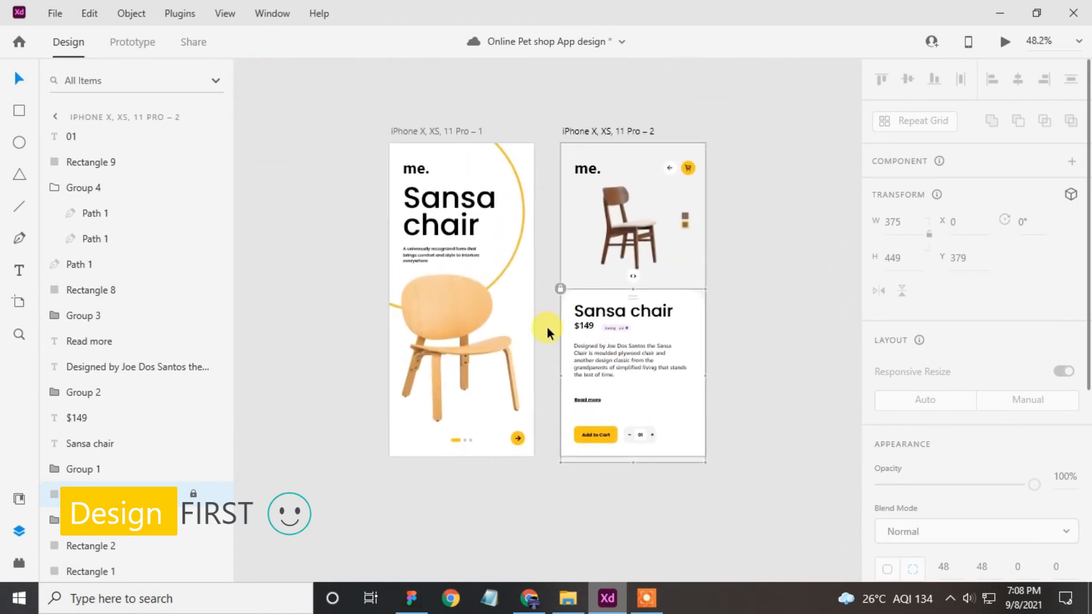
pyautogui.scroll(2, 548, 322)
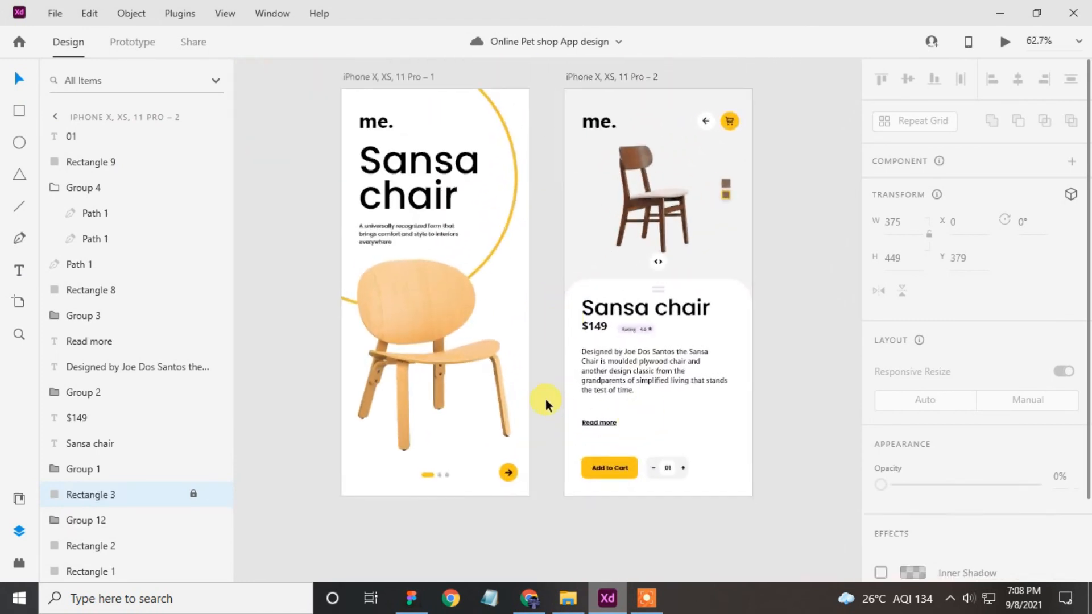